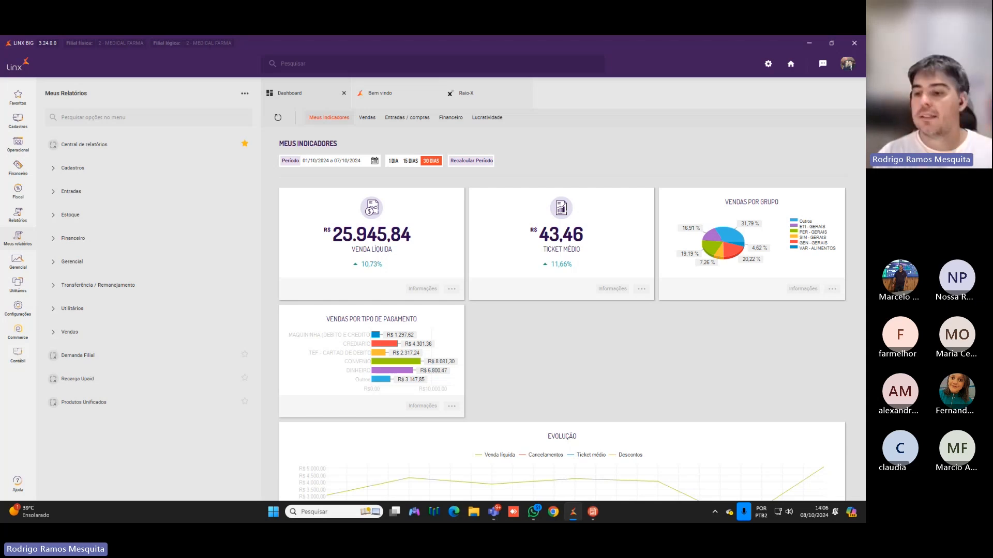
Check the Meus Relatórios option for verifying and installing new versions in the branch's Geral settings, and close the branch configuration
{"action": "left_click", "coordinate": [24, 308]}
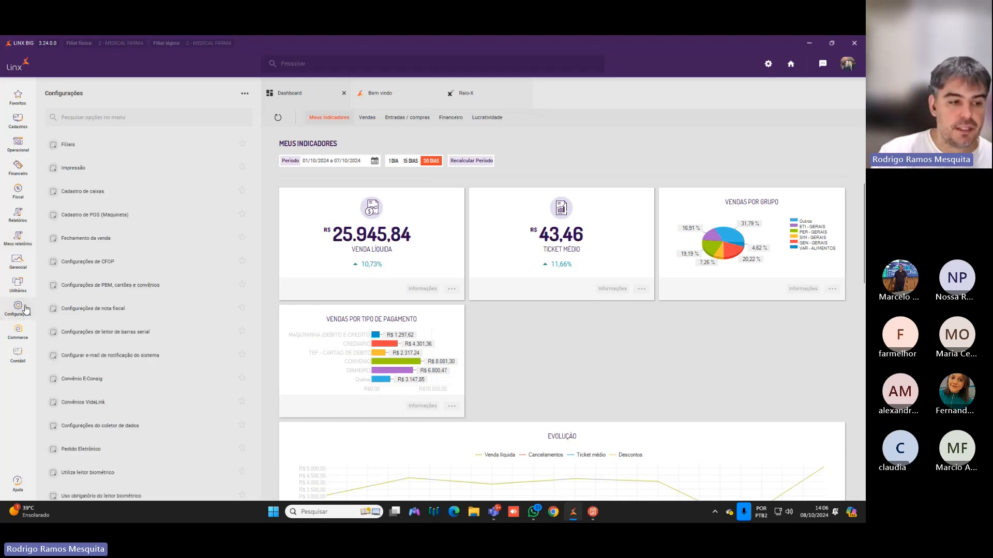
{"action": "left_click", "coordinate": [94, 146]}
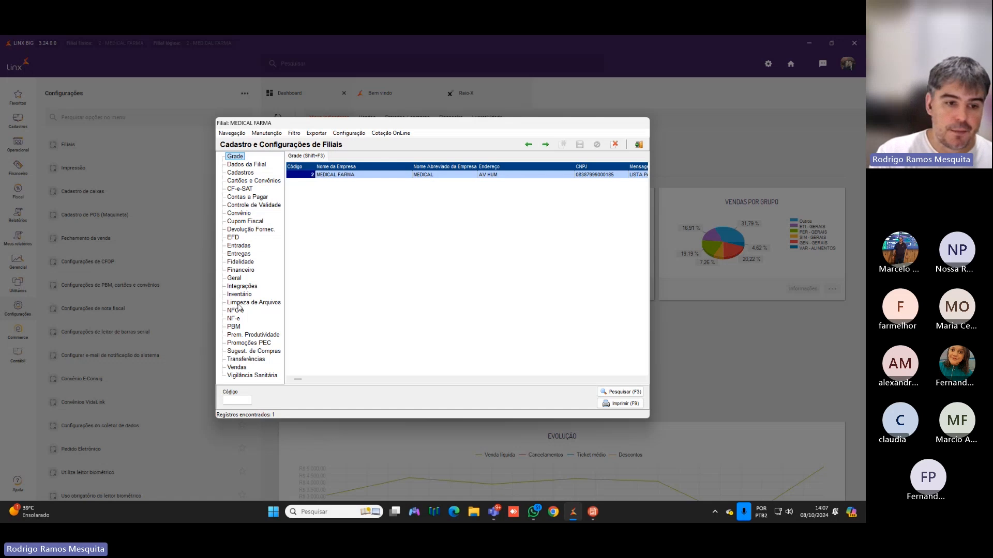
{"action": "left_click", "coordinate": [234, 279]}
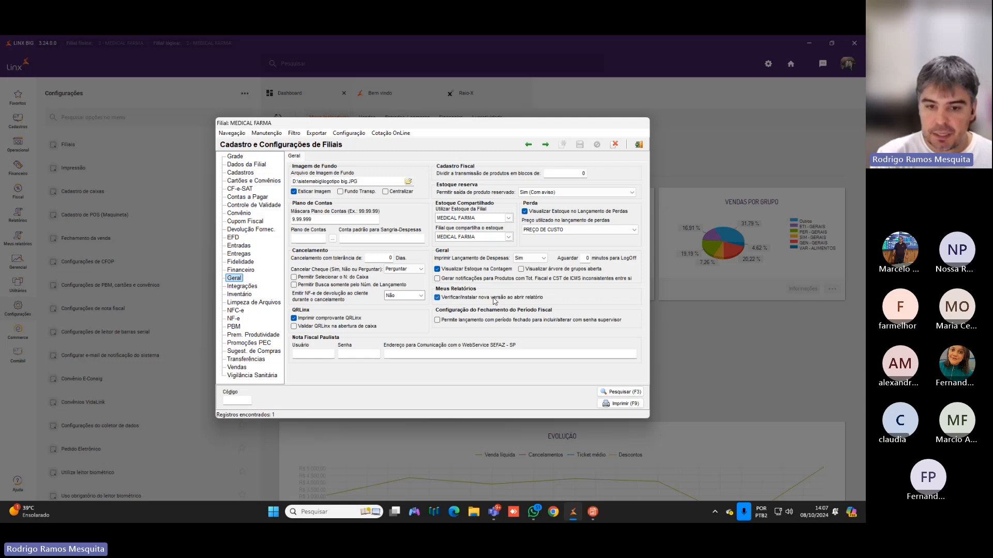
{"action": "left_click", "coordinate": [640, 146]}
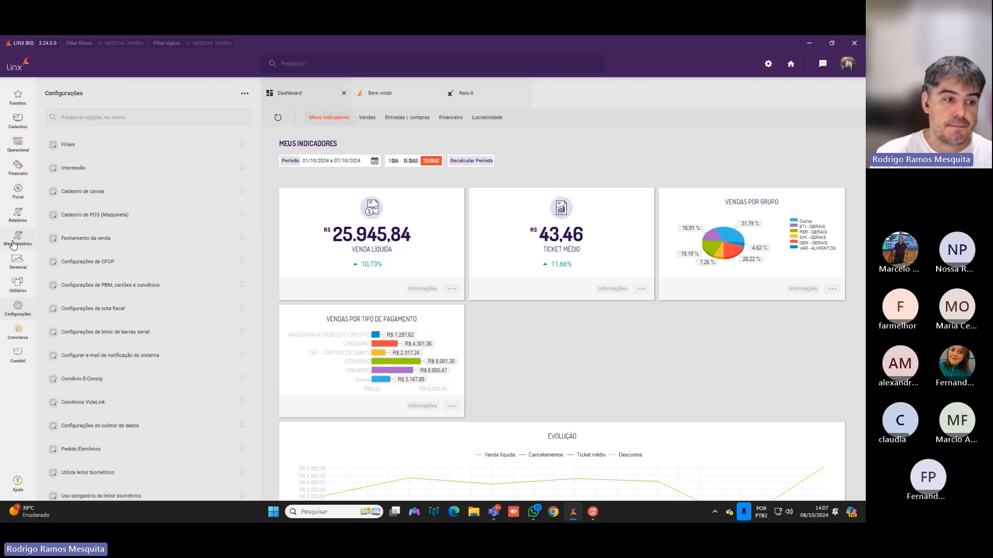
Open the Central de Relatórios, search all reports for "ticket", and clear the search
{"action": "left_click", "coordinate": [14, 242]}
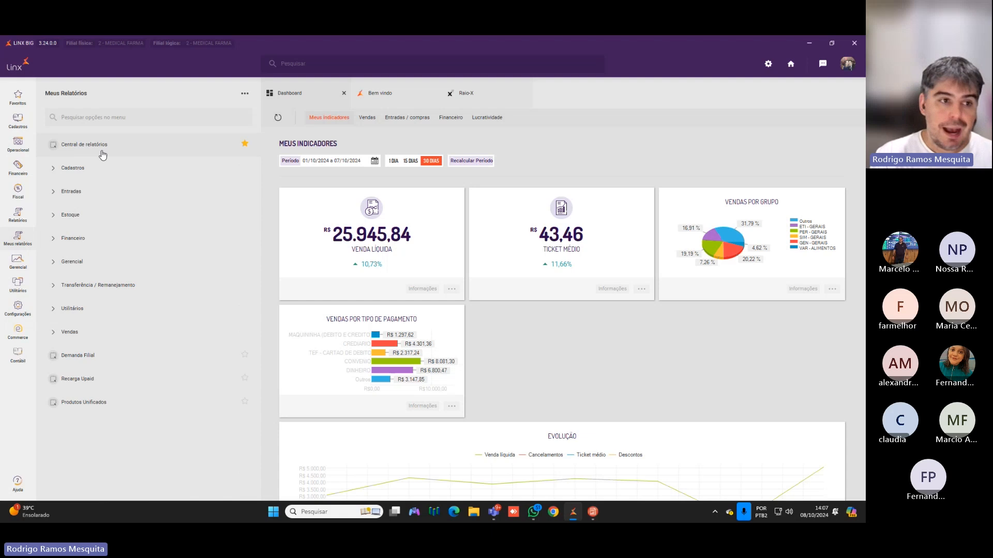
{"action": "left_click", "coordinate": [108, 147]}
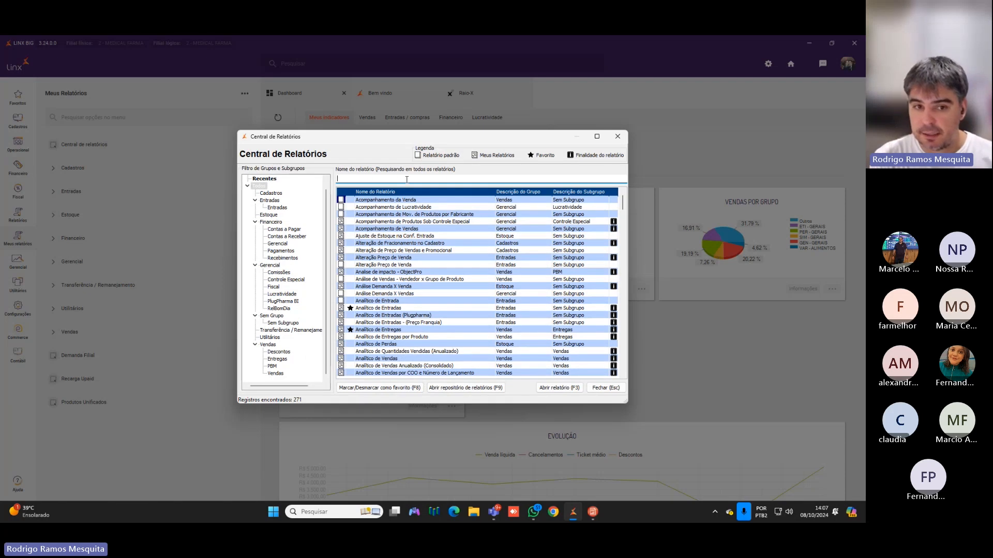
{"action": "type", "text": "ticket"}
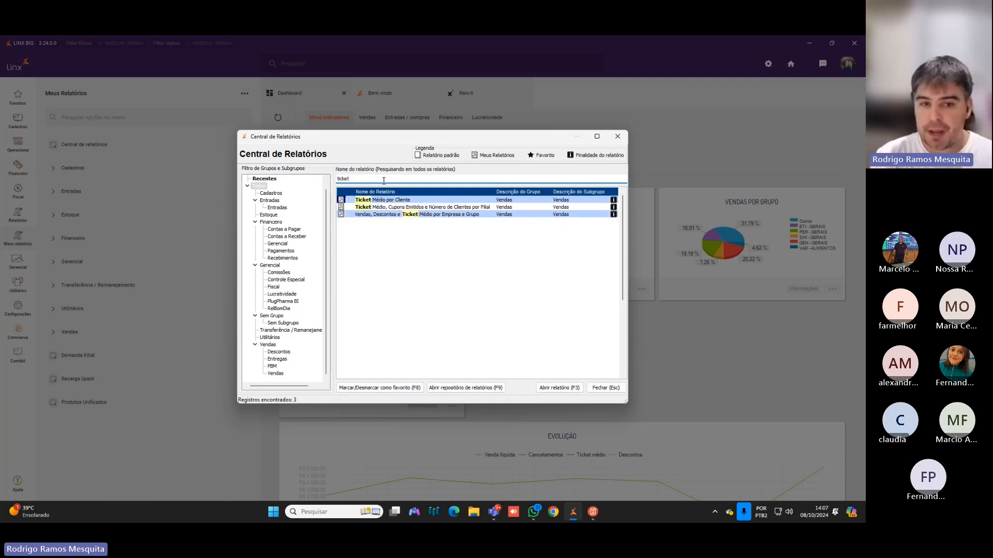
{"action": "left_click", "coordinate": [429, 215]}
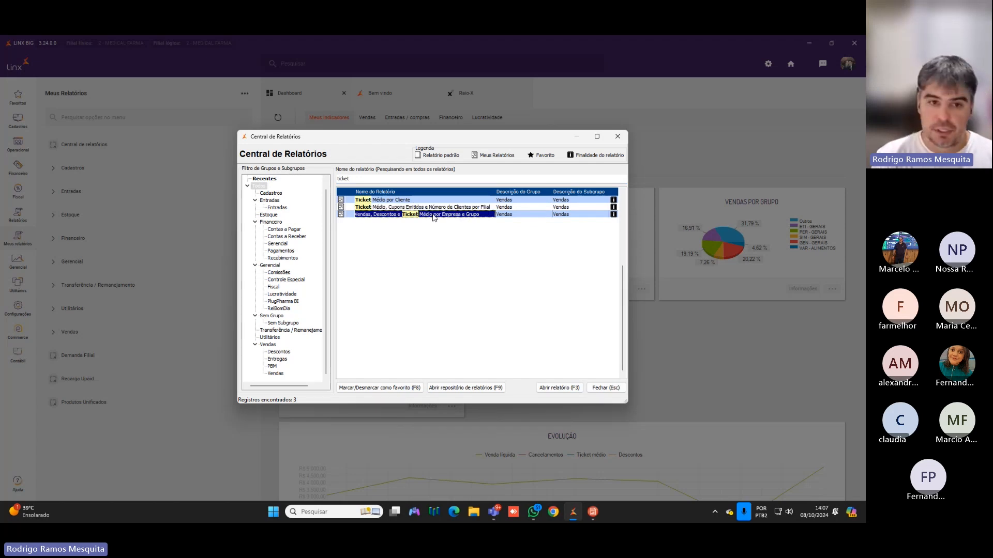
{"action": "left_click", "coordinate": [380, 179]}
{"action": "double_click", "coordinate": [436, 181]}
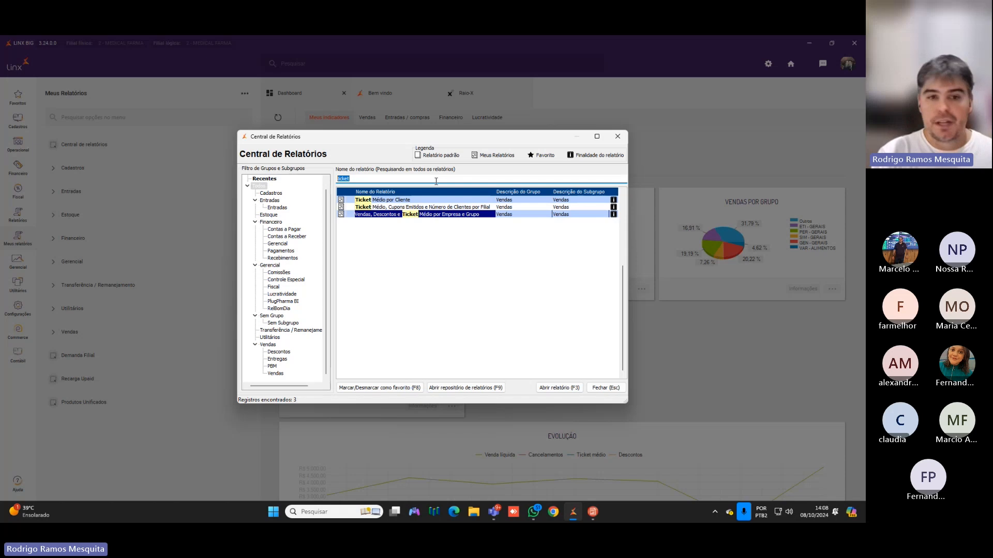
{"action": "left_click", "coordinate": [374, 180]}
{"action": "left_click_drag", "start_coordinate": [374, 181], "coordinate": [192, 165]}
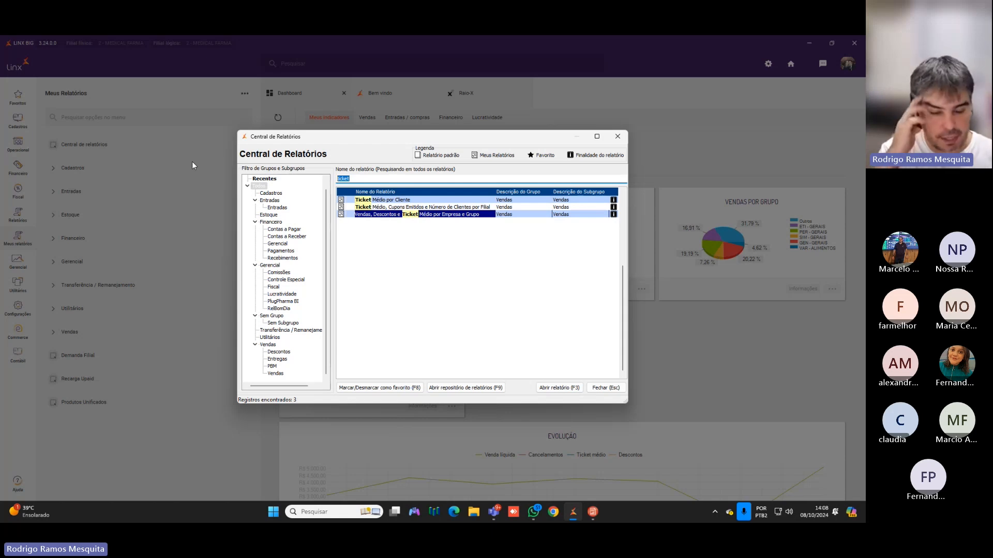
{"action": "key", "text": "BackSpace"}
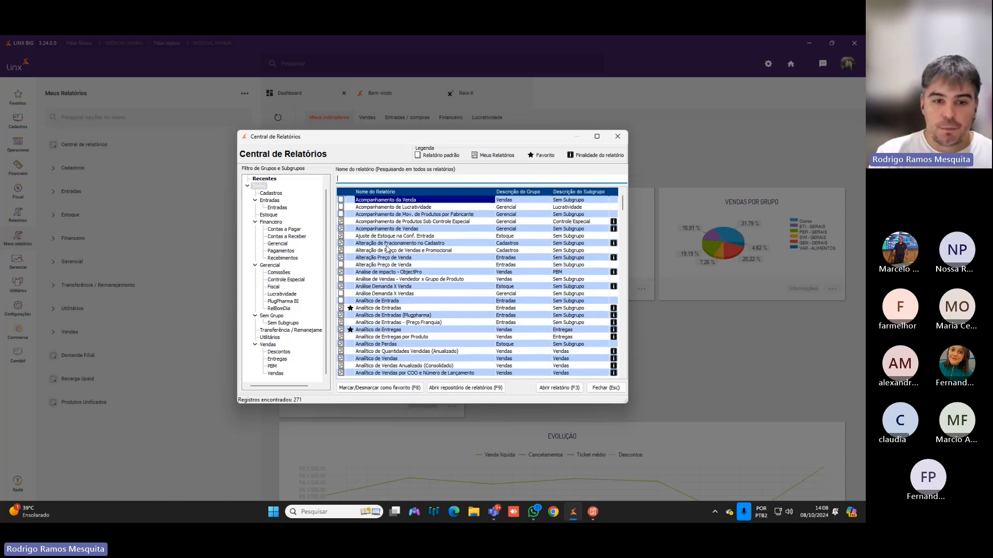
Open the report repository, mark all reports, and install or update them
{"action": "left_click", "coordinate": [383, 228]}
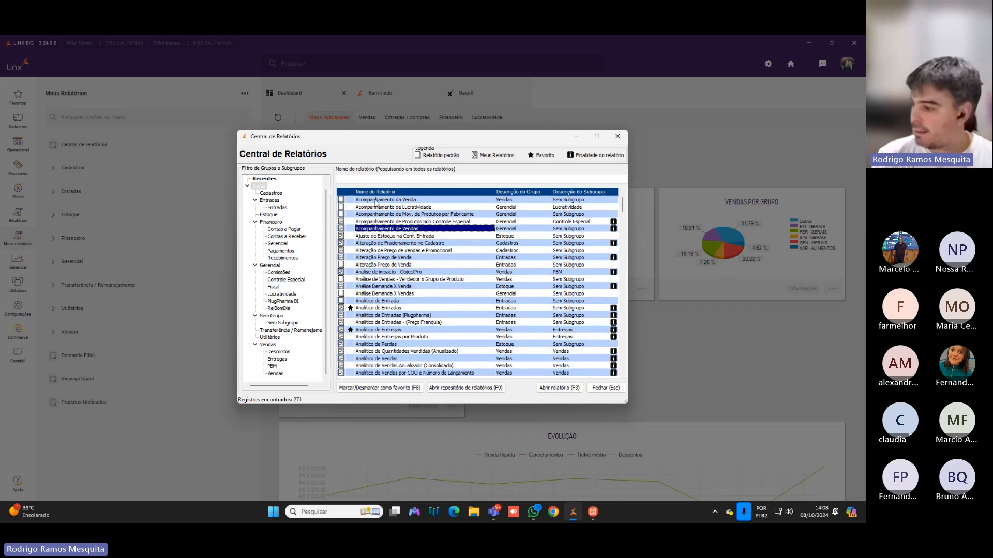
{"action": "left_click", "coordinate": [466, 388]}
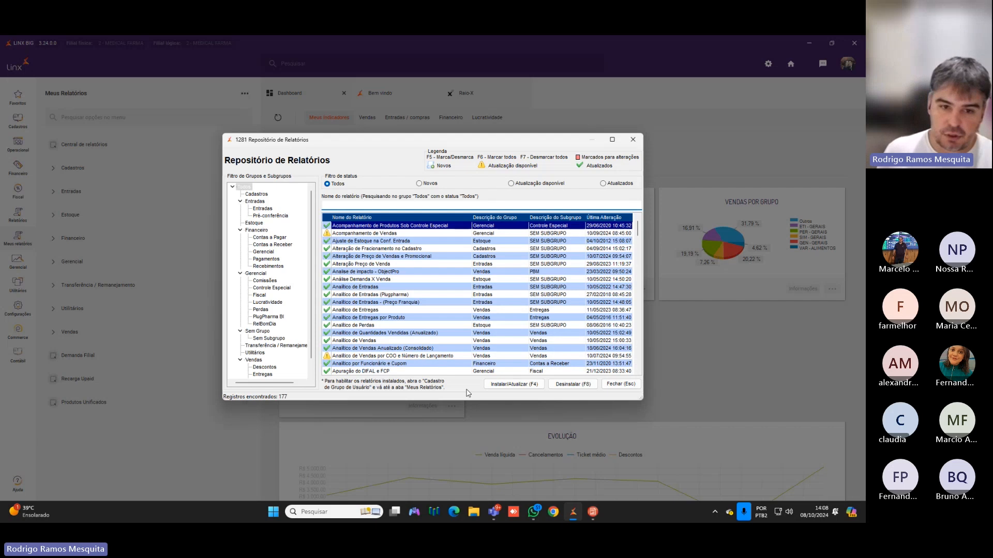
{"action": "left_click", "coordinate": [407, 274]}
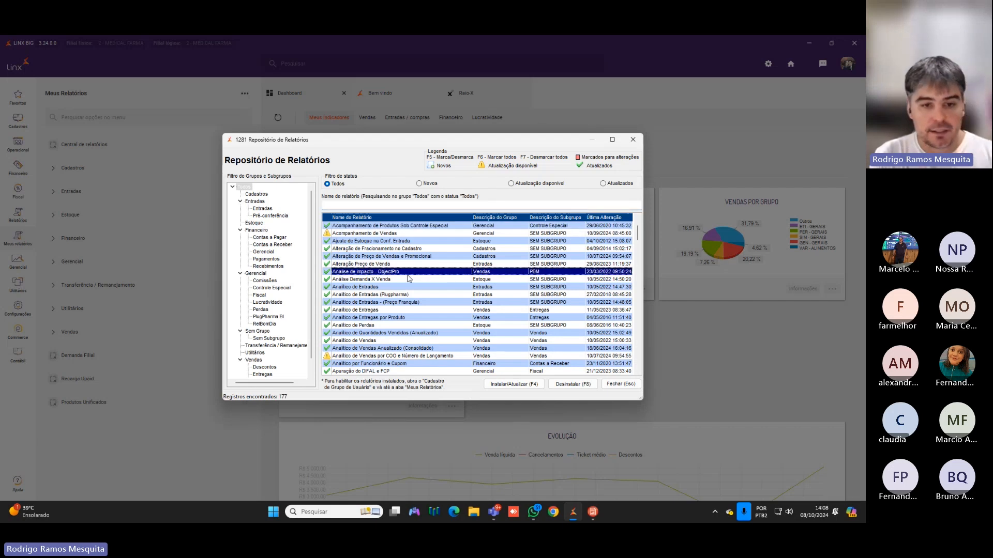
{"action": "key", "text": "F6"}
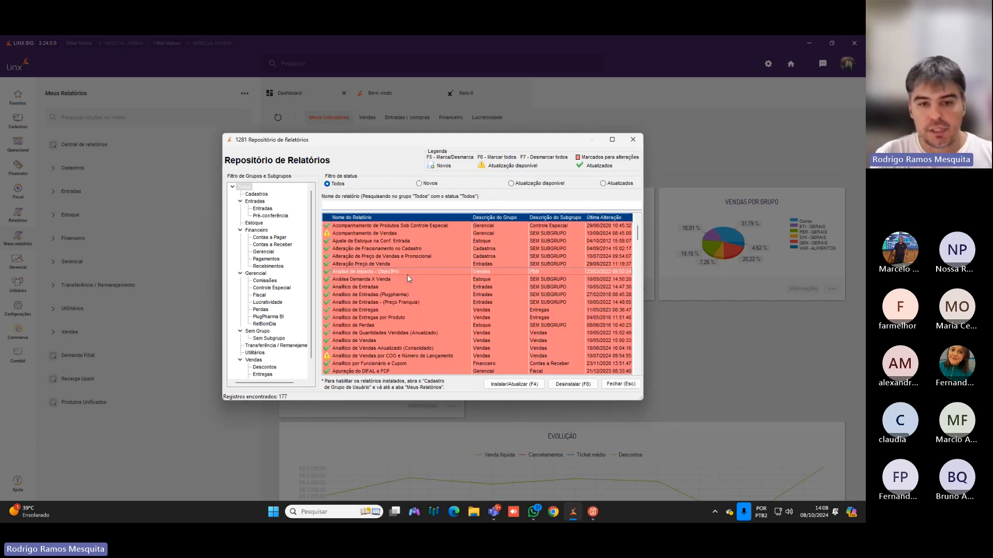
{"action": "left_click", "coordinate": [512, 384]}
{"action": "left_click", "coordinate": [467, 311]}
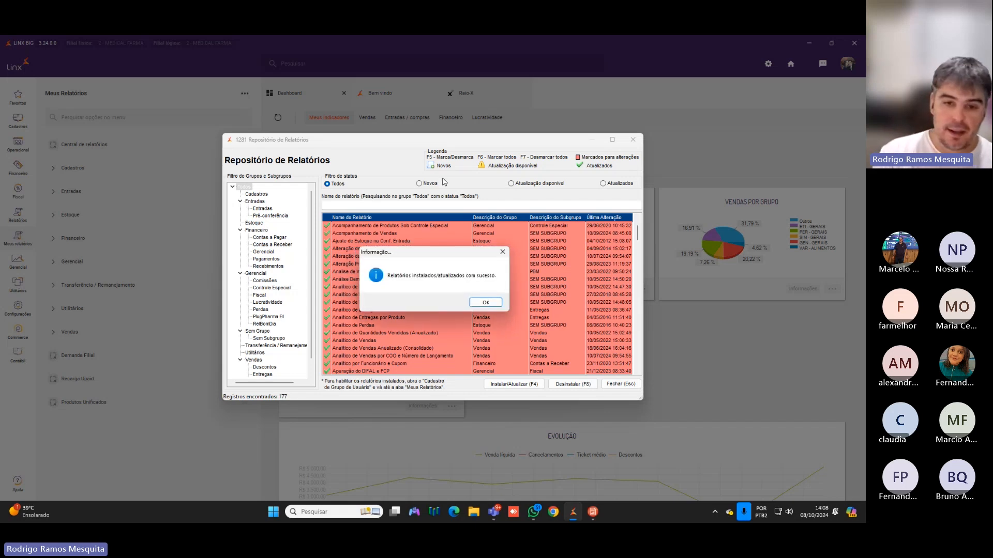
{"action": "left_click", "coordinate": [486, 303]}
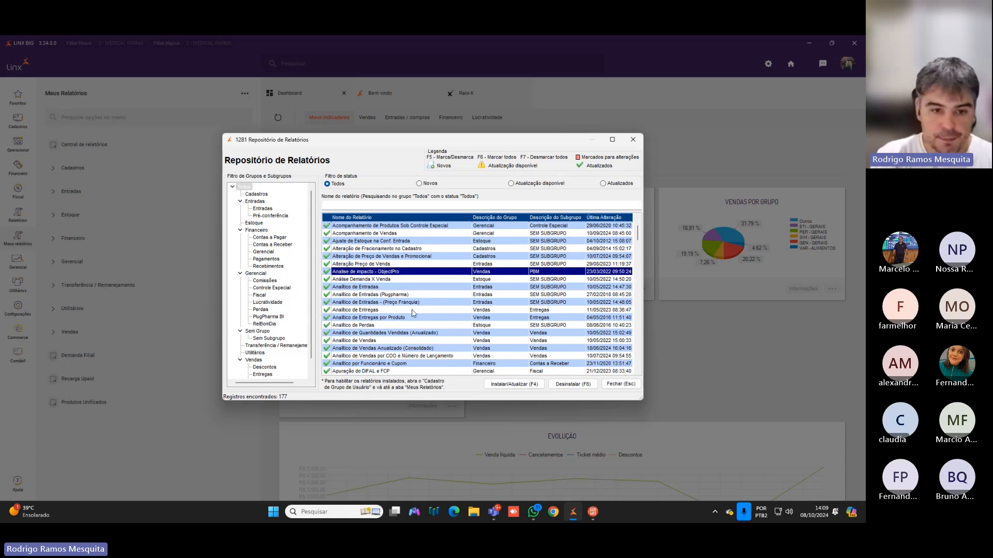
Look through the repository's report list, and close the repository and the Central de Relatórios
{"action": "left_click", "coordinate": [382, 242]}
{"action": "scroll", "coordinate": [383, 264], "scroll_direction": "down", "scroll_amount": 20}
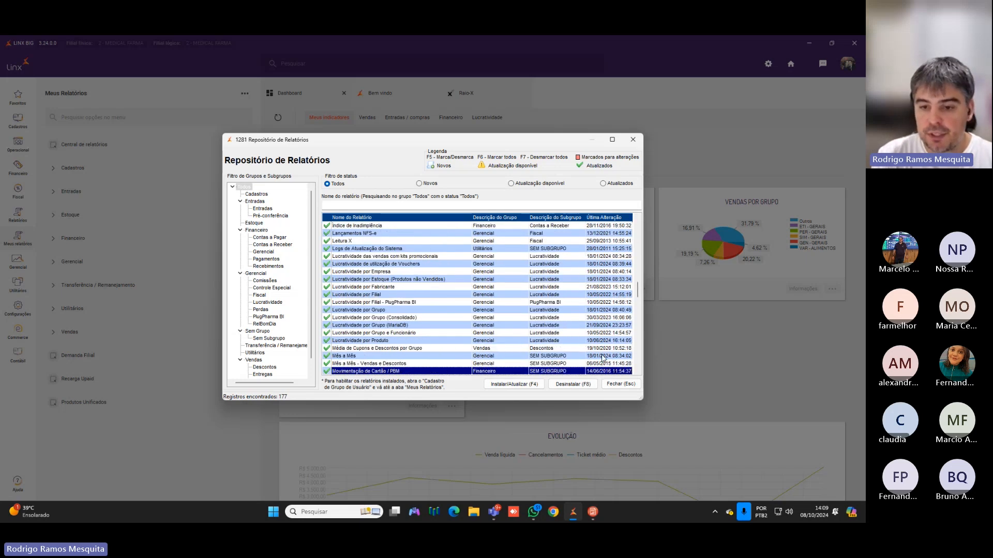
{"action": "key", "text": "Escape"}
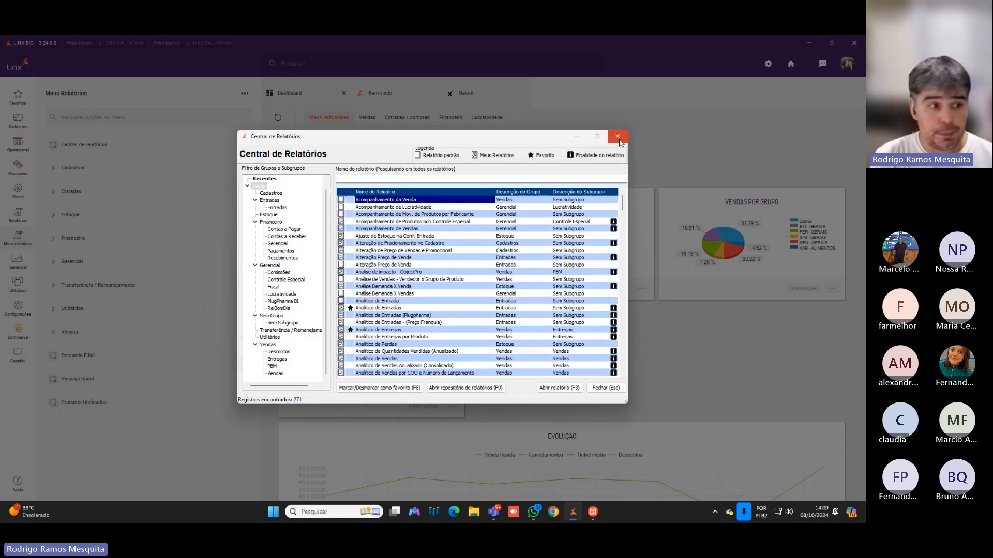
{"action": "left_click", "coordinate": [619, 136]}
Open the Meus Relatórios permissions of the ADM - TOTAL user group from the user registrations
{"action": "left_click", "coordinate": [15, 122]}
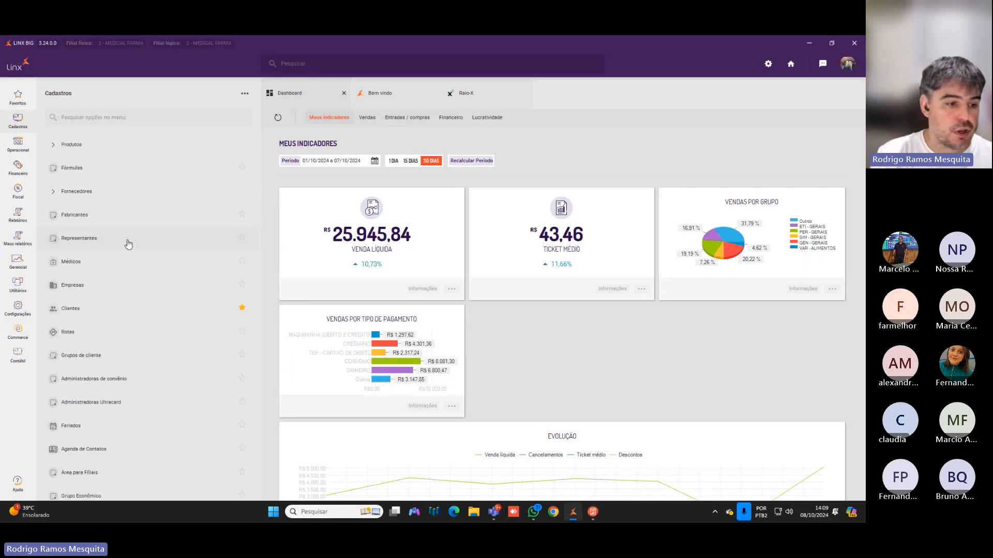
{"action": "left_click", "coordinate": [84, 284]}
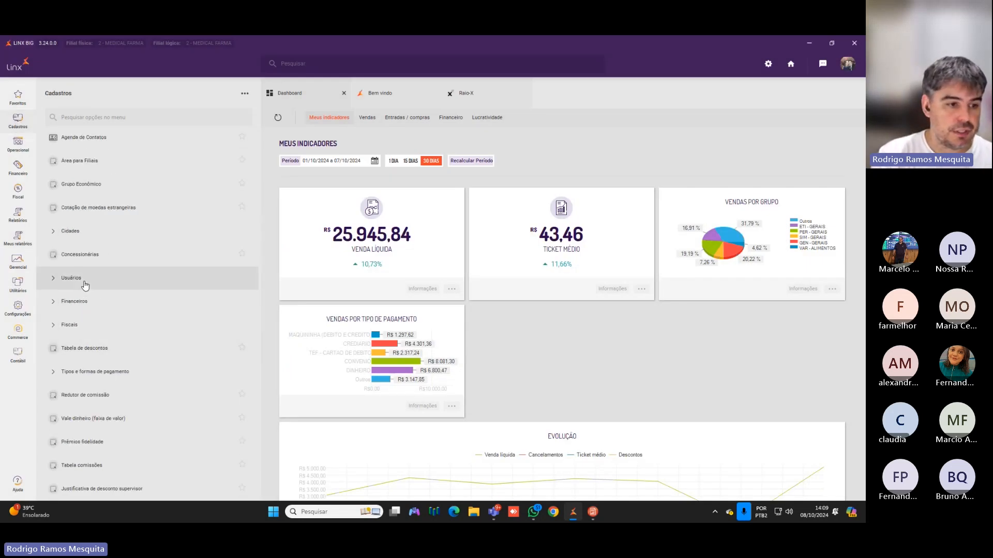
{"action": "left_click", "coordinate": [98, 145]}
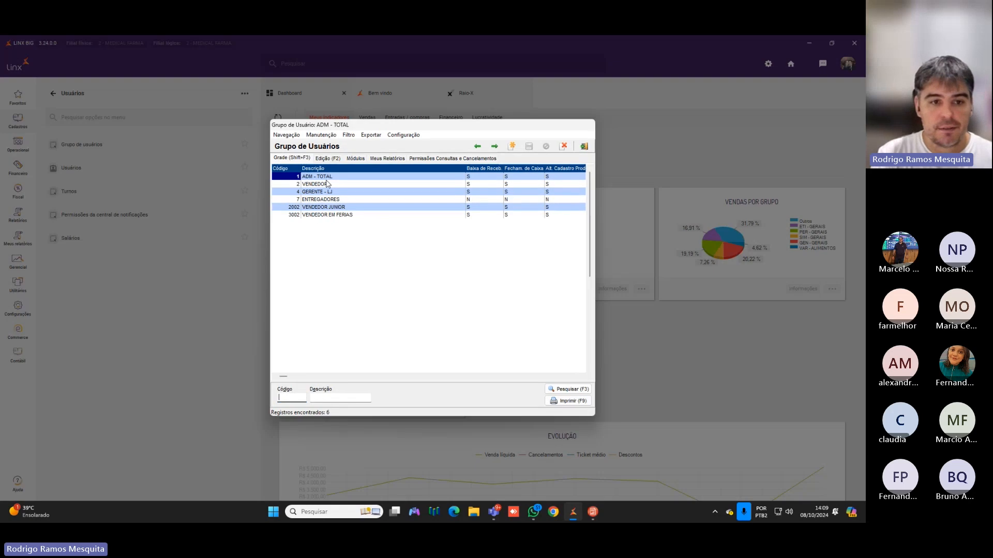
{"action": "double_click", "coordinate": [327, 177]}
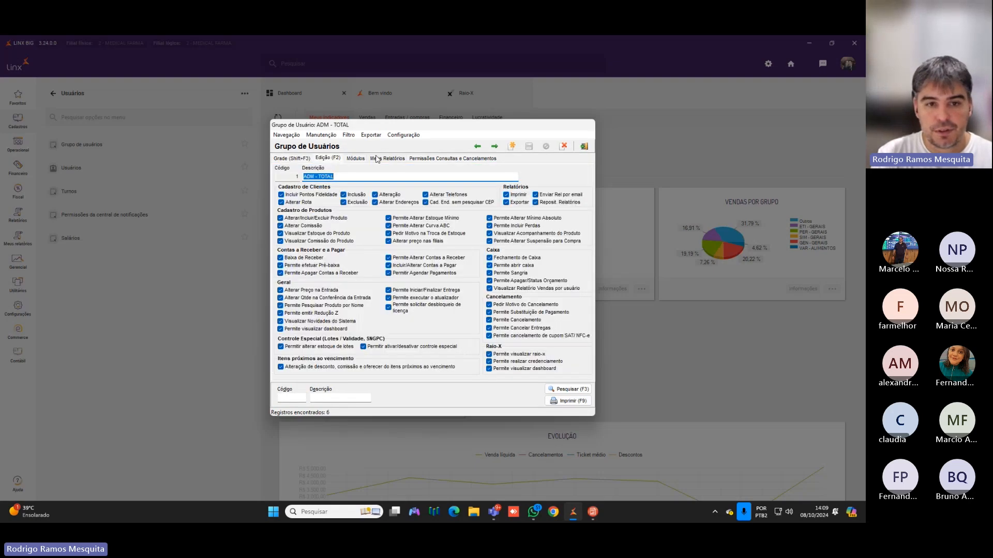
{"action": "left_click", "coordinate": [386, 159]}
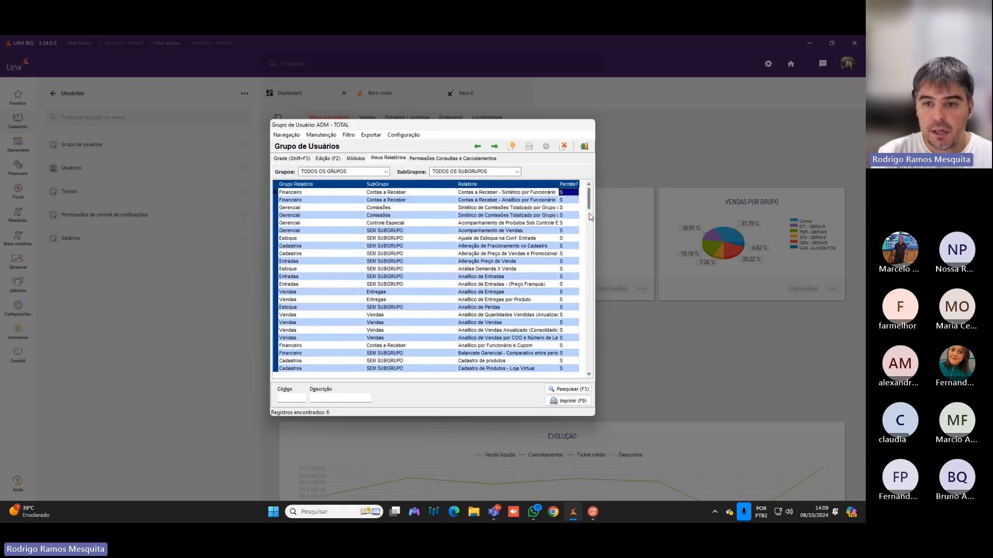
Set Permite to S for the six reports at the end of the list, from Recibo Provisório de Serviços (RPS) onward, and close the user group
{"action": "left_click_drag", "start_coordinate": [590, 334], "coordinate": [590, 374]}
{"action": "left_click", "coordinate": [573, 331]}
{"action": "type", "text": "S"}
{"action": "key", "text": "Down"}
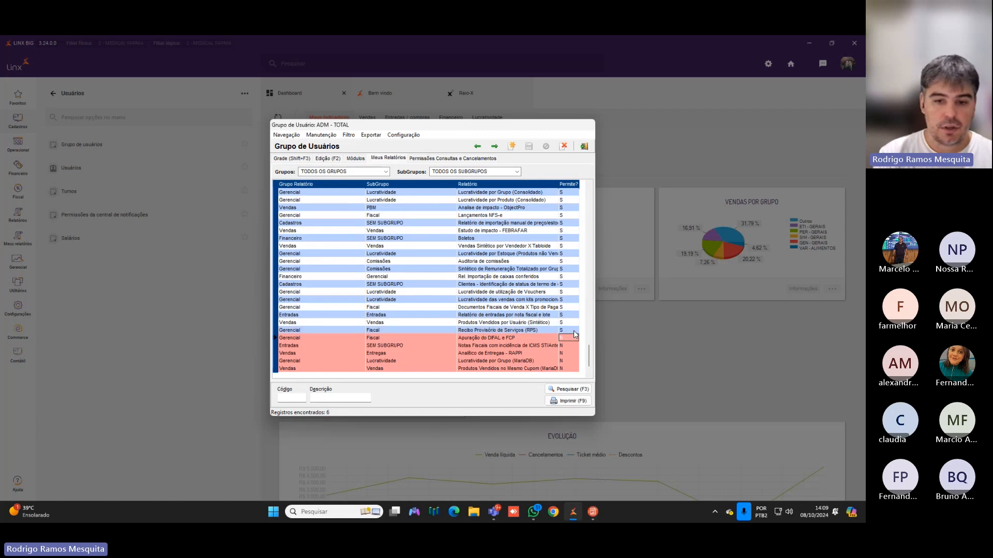
{"action": "type", "text": "S"}
{"action": "key", "text": "Down"}
{"action": "type", "text": "S"}
{"action": "key", "text": "Down"}
{"action": "type", "text": "S"}
{"action": "key", "text": "Down"}
{"action": "type", "text": "S"}
{"action": "key", "text": "Down"}
{"action": "type", "text": "S"}
{"action": "key", "text": "Up"}
{"action": "key", "text": "Up"}
{"action": "key", "text": "Up"}
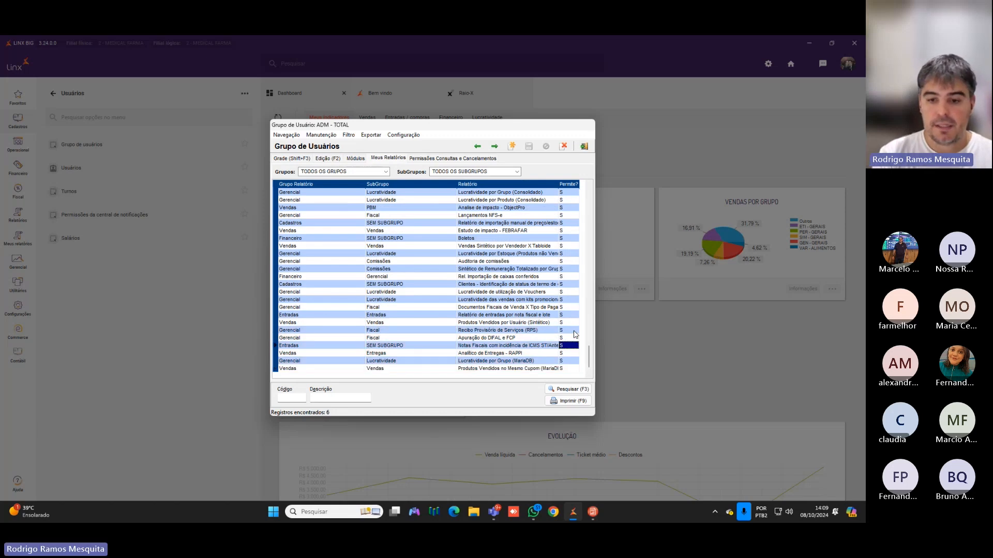
{"action": "left_click", "coordinate": [509, 368]}
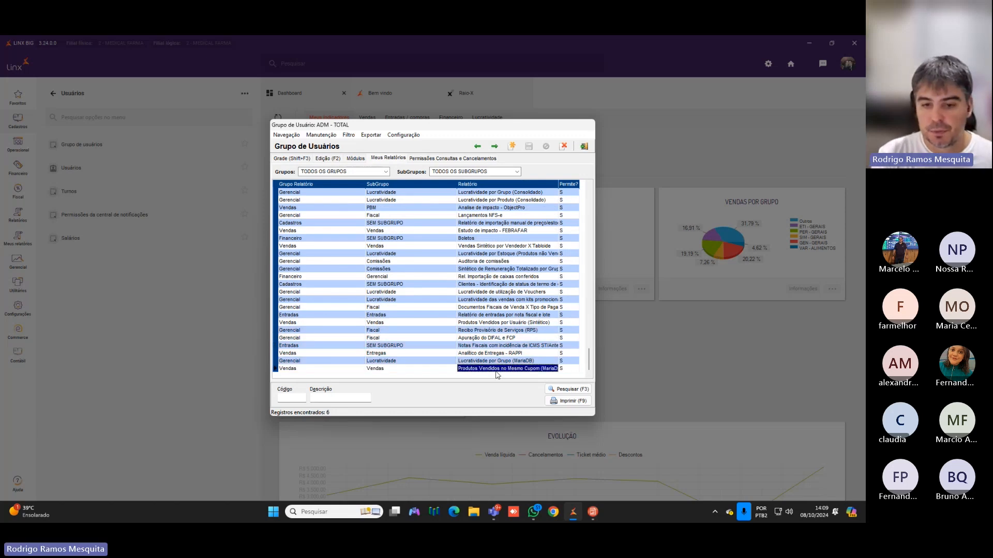
{"action": "left_click", "coordinate": [504, 360]}
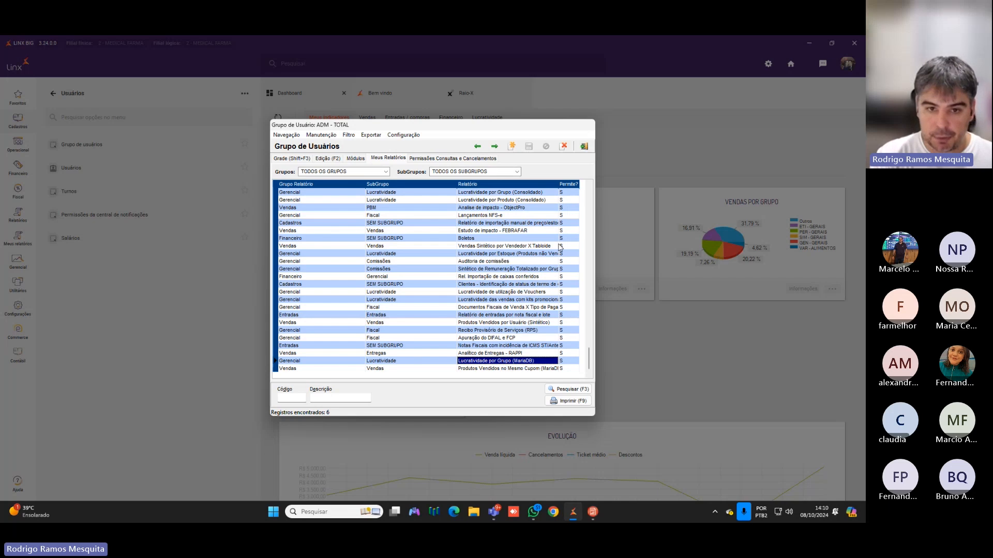
{"action": "left_click", "coordinate": [584, 148]}
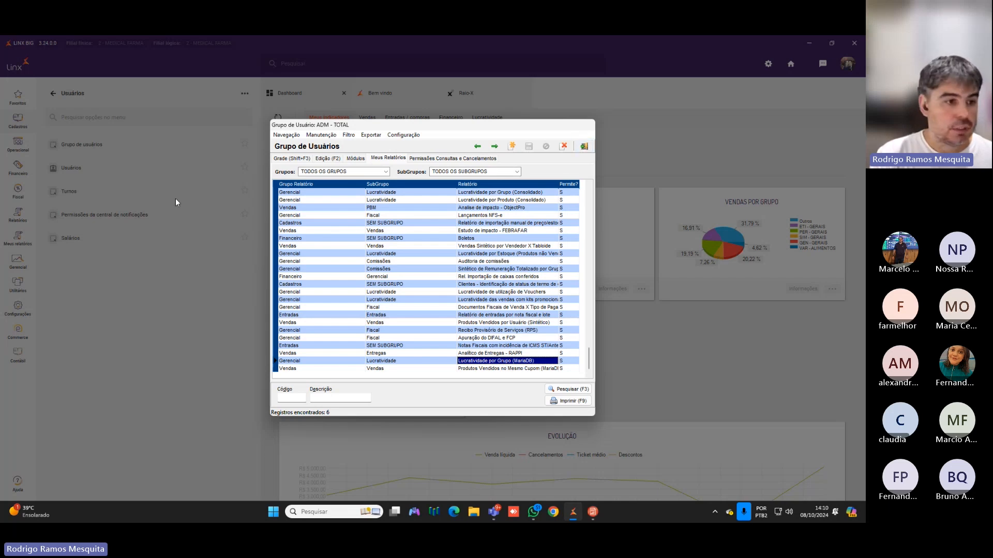
Mark "Alteração de Fracionamento no Cadastro" as a favorite in the Central de Relatórios, and briefly open it in the report viewer
{"action": "left_click", "coordinate": [25, 244]}
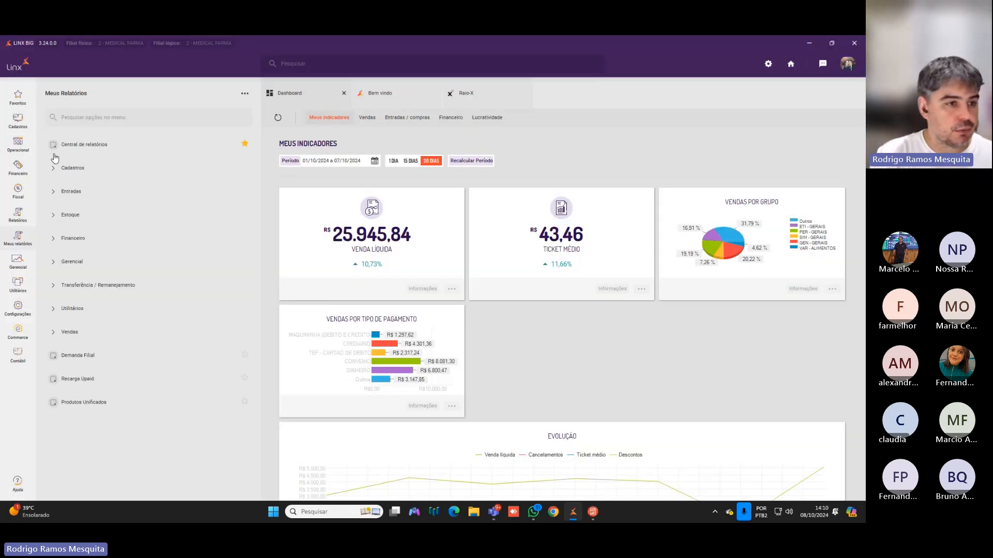
{"action": "left_click", "coordinate": [82, 145]}
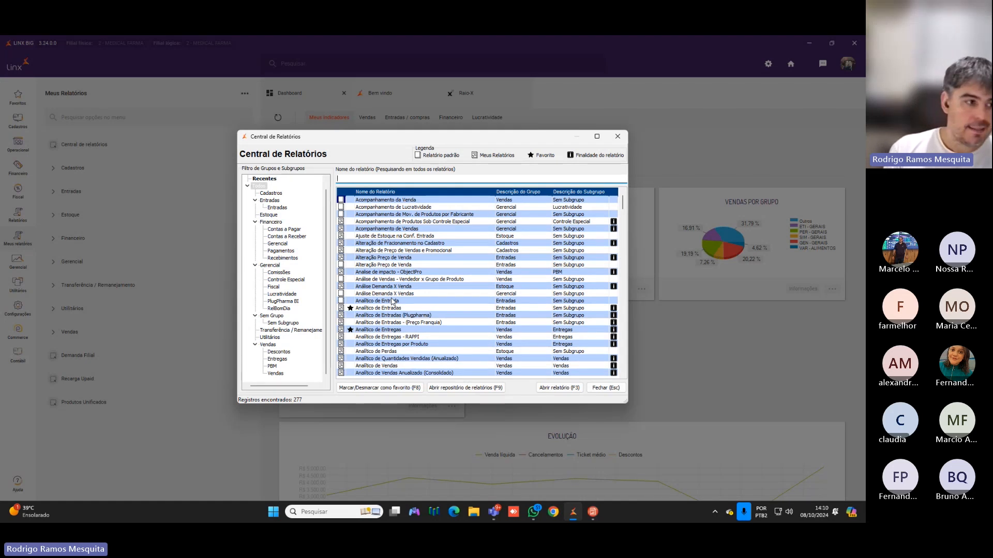
{"action": "left_click_drag", "start_coordinate": [396, 199], "coordinate": [406, 246]}
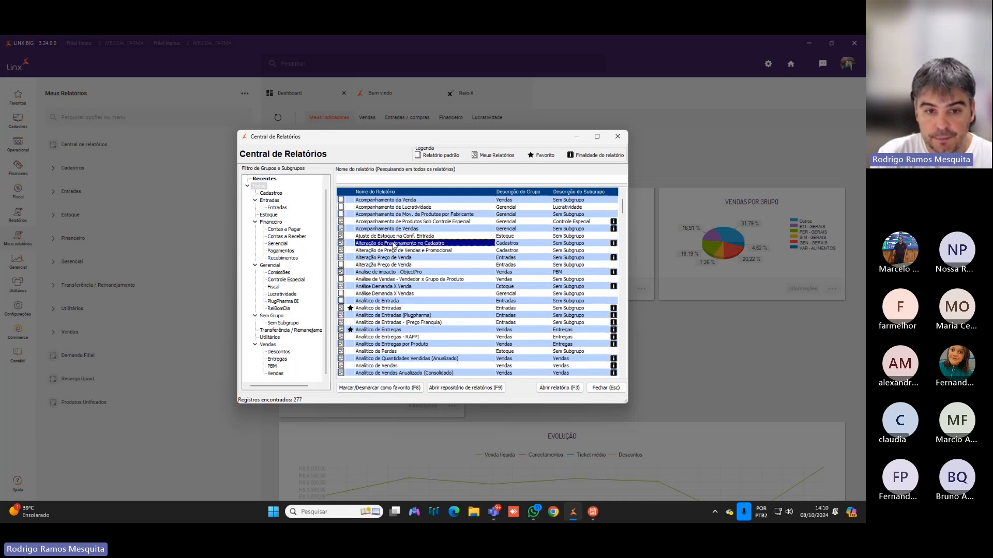
{"action": "left_click", "coordinate": [392, 391]}
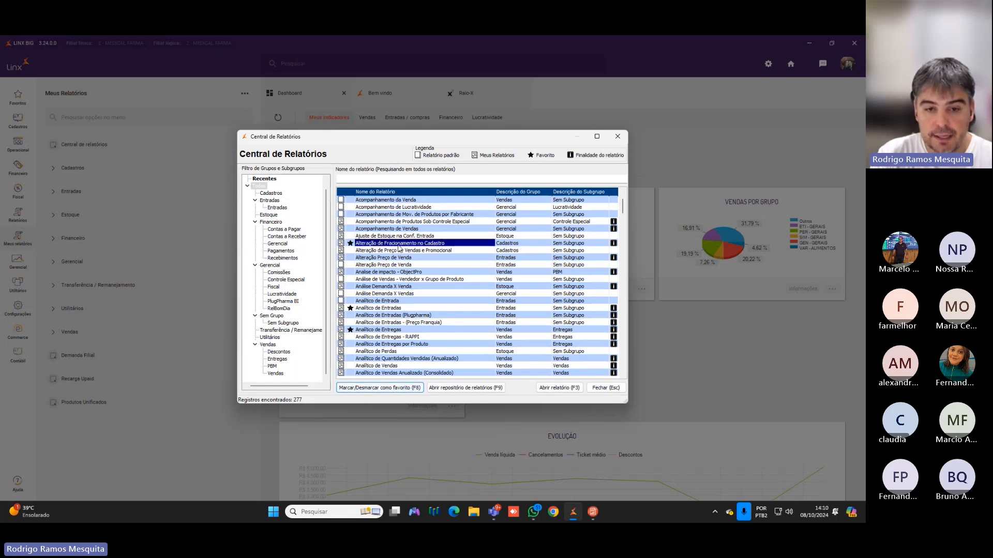
{"action": "double_click", "coordinate": [408, 244]}
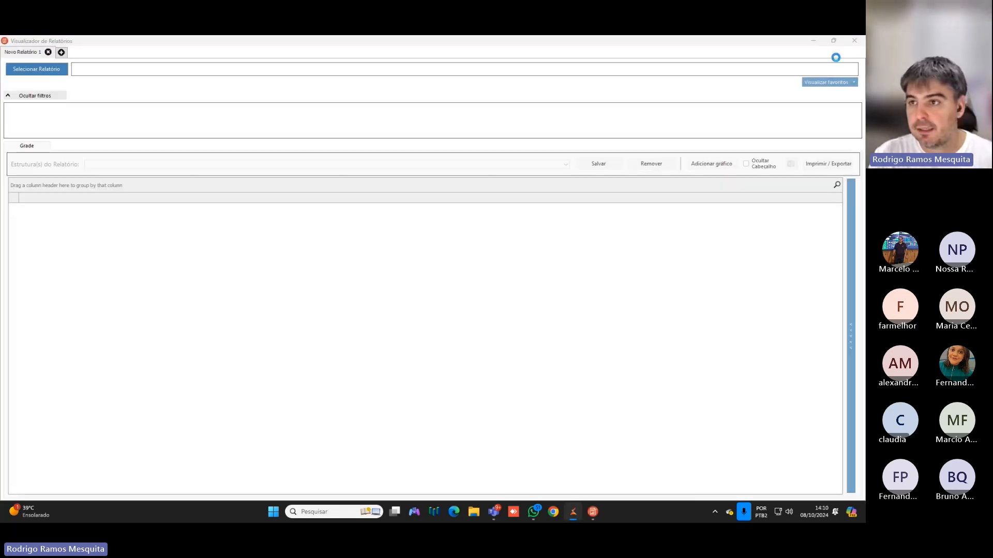
{"action": "left_click", "coordinate": [854, 42]}
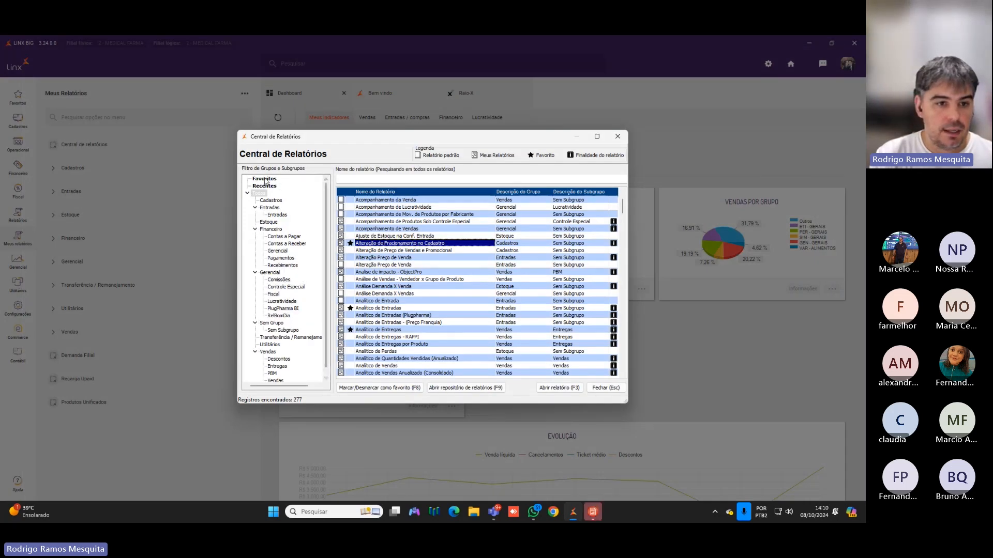
View the Favoritos list and return to Todos, and mark the Relatório padrão and Meus Relatórios icons on a temporary screen capture
{"action": "left_click", "coordinate": [265, 180]}
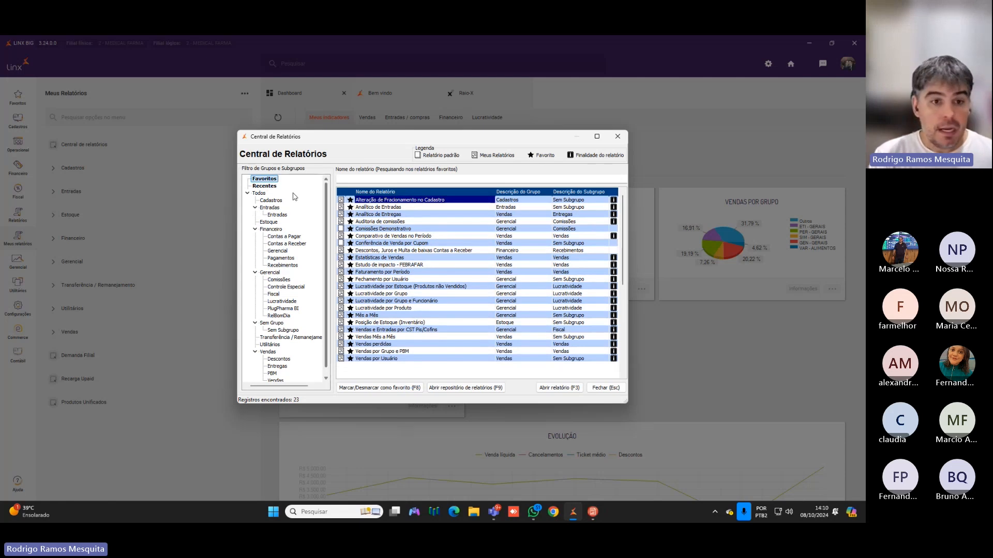
{"action": "left_click", "coordinate": [261, 193]}
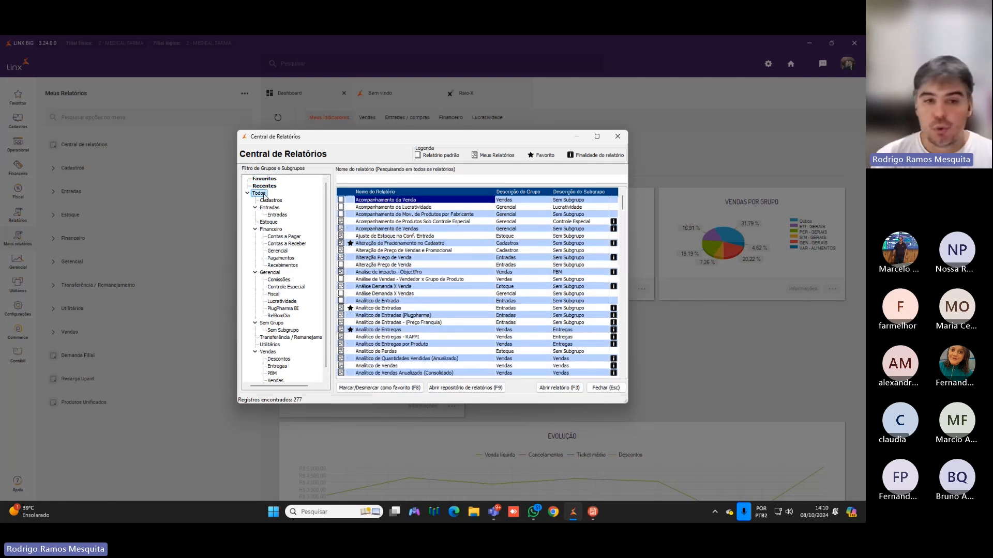
{"action": "key", "text": "Print"}
{"action": "mouse_move", "coordinate": [62, 56]}
{"action": "left_mouse_down"}
{"action": "mouse_move", "coordinate": [602, 406]}
{"action": "mouse_move", "coordinate": [791, 467]}
{"action": "left_mouse_up"}
{"action": "left_click", "coordinate": [805, 391]}
{"action": "mouse_move", "coordinate": [358, 166]}
{"action": "left_mouse_down"}
{"action": "mouse_move", "coordinate": [342, 193]}
{"action": "mouse_move", "coordinate": [357, 199]}
{"action": "mouse_move", "coordinate": [345, 201]}
{"action": "left_mouse_up"}
{"action": "left_click_drag", "start_coordinate": [317, 200], "coordinate": [335, 200]}
{"action": "mouse_move", "coordinate": [332, 212]}
{"action": "left_mouse_down"}
{"action": "mouse_move", "coordinate": [346, 227]}
{"action": "mouse_move", "coordinate": [331, 219]}
{"action": "mouse_move", "coordinate": [342, 216]}
{"action": "left_mouse_up"}
{"action": "left_click", "coordinate": [798, 384]}
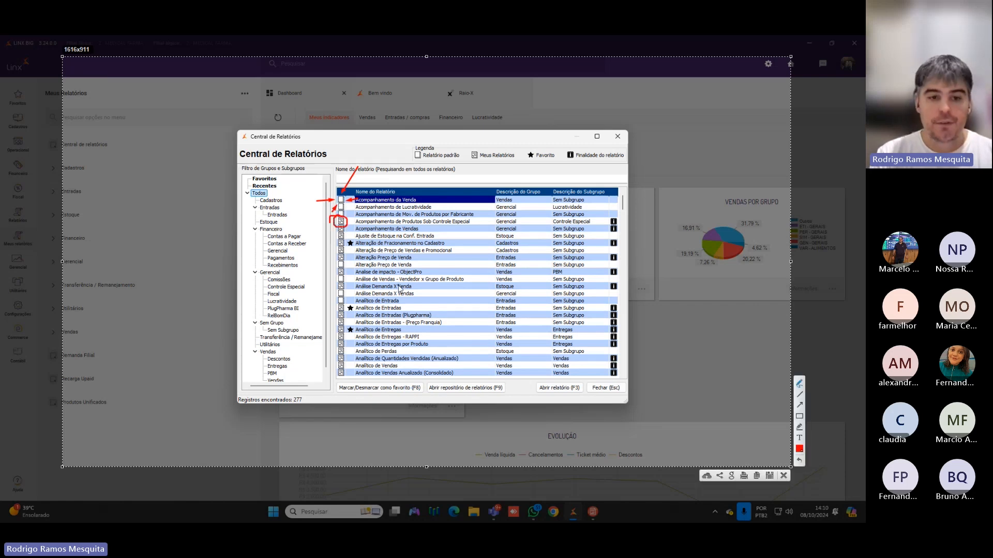
{"action": "key", "text": "Escape"}
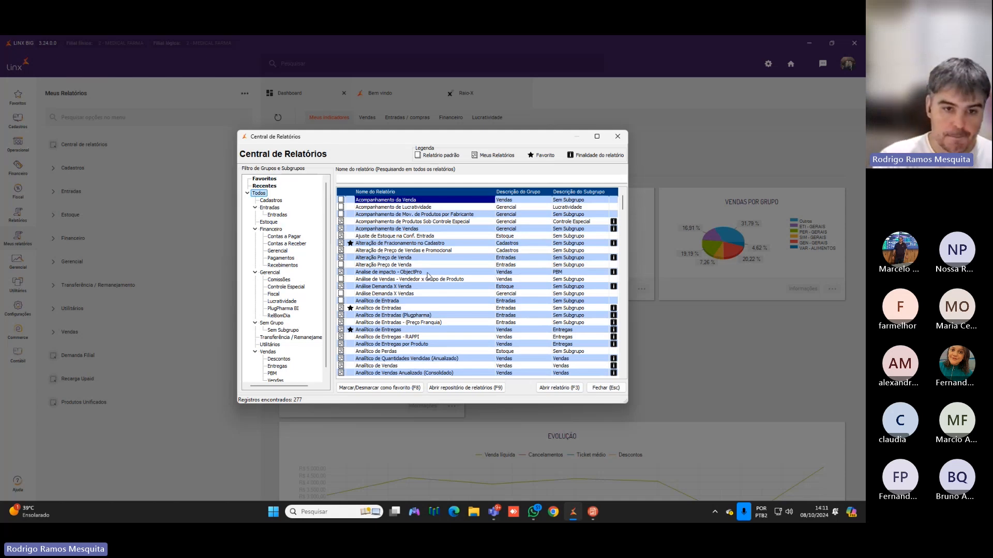
Filter the list to Favoritos and review the reports Analítico de Entradas, Analítico de Entregas and Auditoria de comissões
{"action": "left_click", "coordinate": [272, 180]}
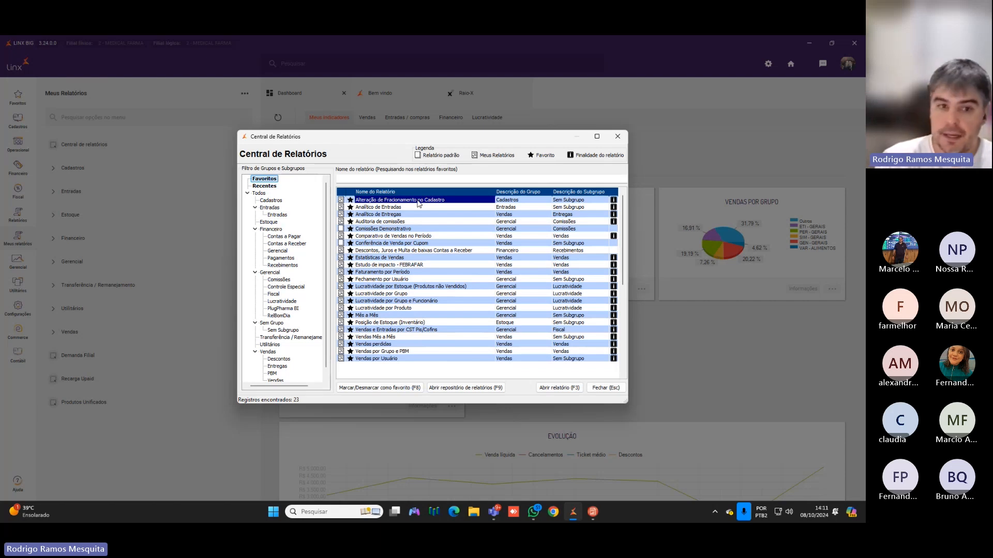
{"action": "left_click", "coordinate": [388, 207]}
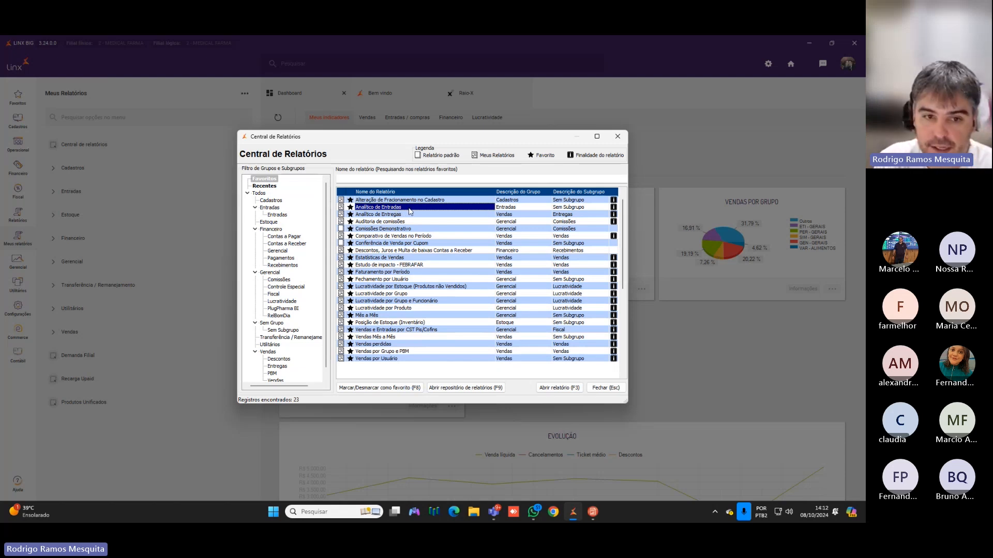
{"action": "left_click", "coordinate": [390, 215]}
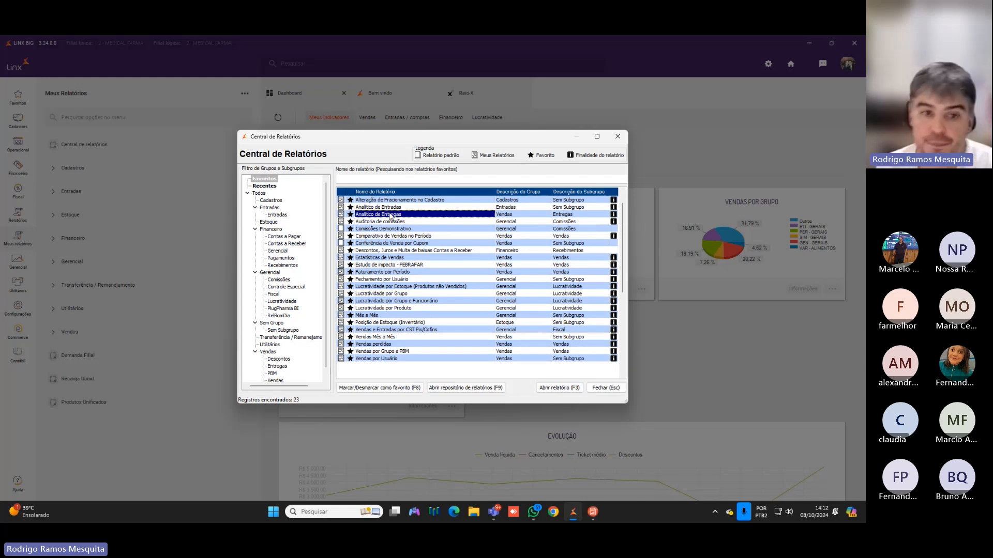
{"action": "left_click", "coordinate": [383, 222]}
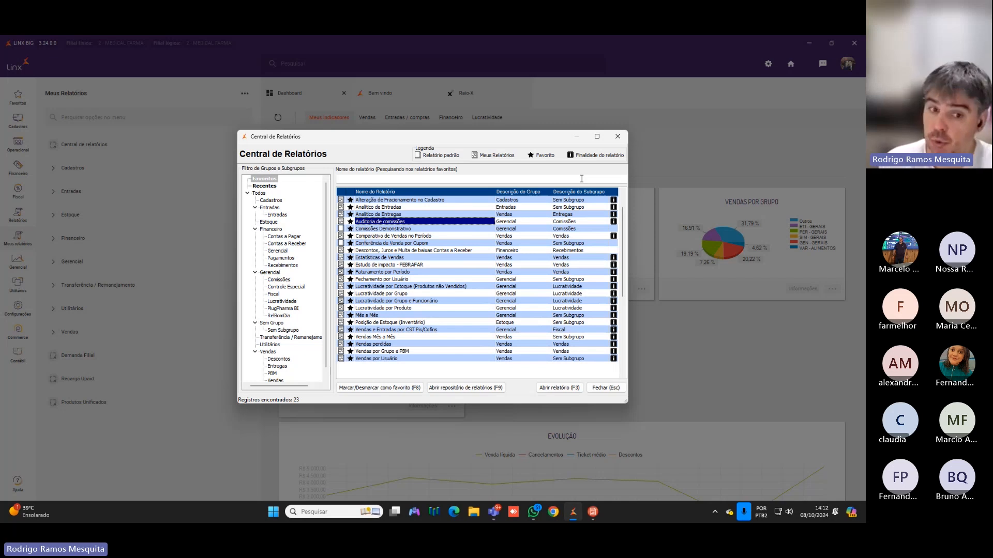
Open the Auditoria de comissões report and generate it for the period Mês anterior
{"action": "double_click", "coordinate": [385, 223]}
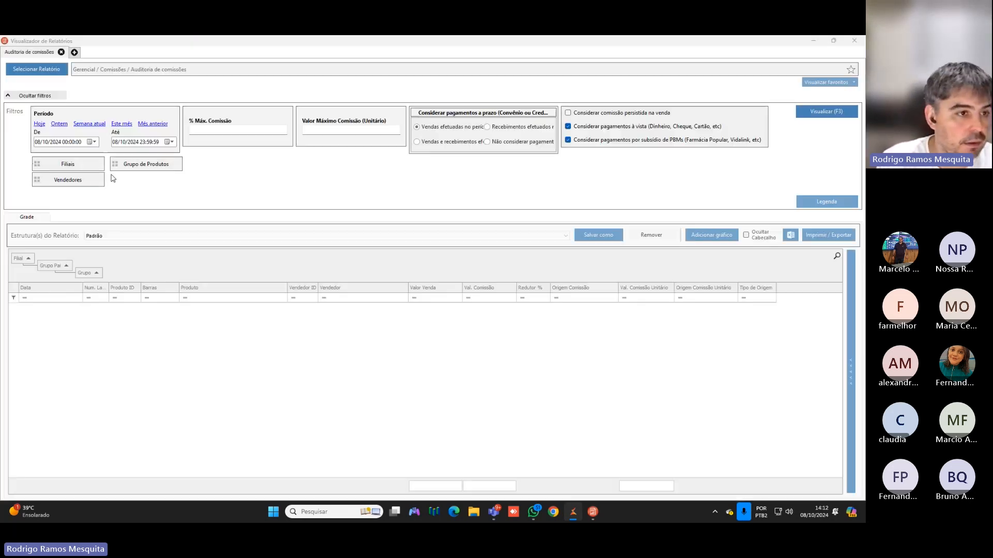
{"action": "left_click", "coordinate": [153, 124]}
{"action": "left_click", "coordinate": [822, 111]}
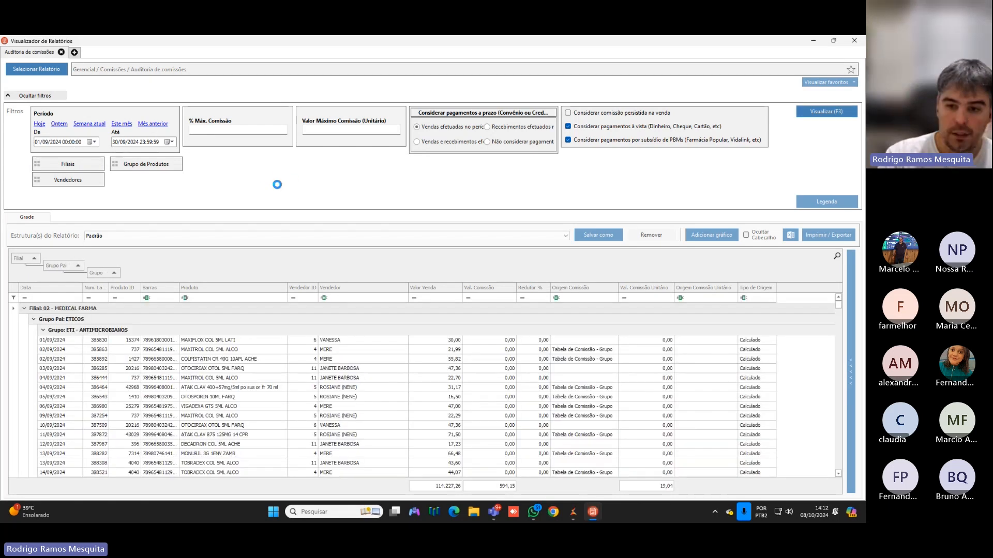
Capture the report grid and draw arrows to the Origem Comissão, Val. Comissão and Val. Comissão Unitário columns
{"action": "key", "text": "super+shift+s"}
{"action": "left_click_drag", "start_coordinate": [1, 135], "coordinate": [831, 465]}
{"action": "left_click", "coordinate": [837, 409]}
{"action": "left_click_drag", "start_coordinate": [524, 236], "coordinate": [558, 278]}
{"action": "left_click_drag", "start_coordinate": [585, 243], "coordinate": [570, 274]}
{"action": "left_click_drag", "start_coordinate": [631, 237], "coordinate": [581, 273]}
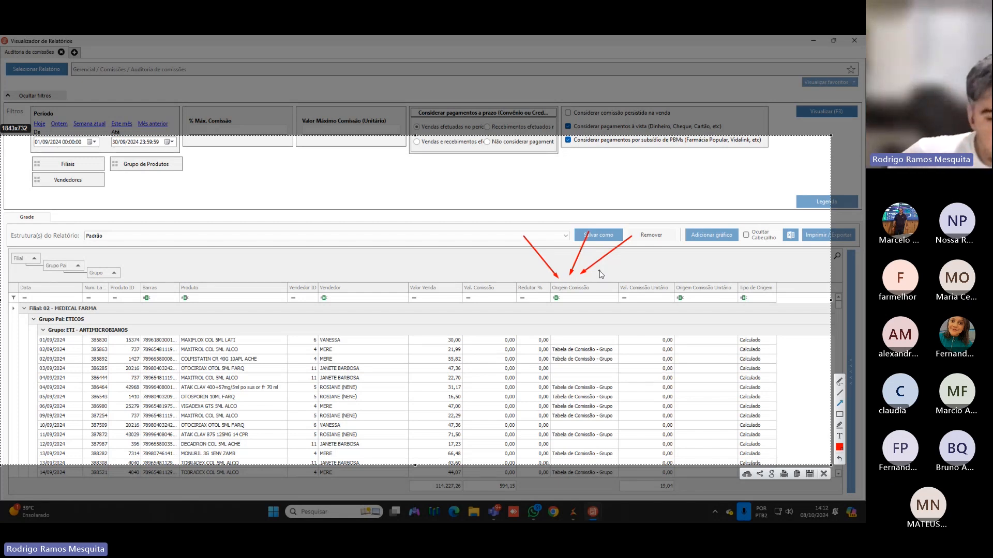
{"action": "left_click_drag", "start_coordinate": [468, 234], "coordinate": [471, 273]}
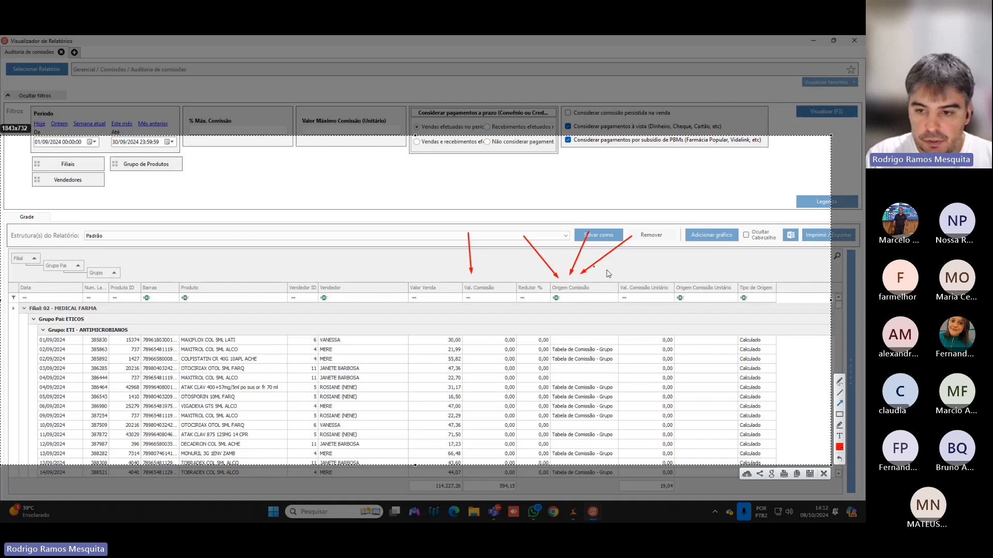
{"action": "left_click_drag", "start_coordinate": [648, 233], "coordinate": [648, 274]}
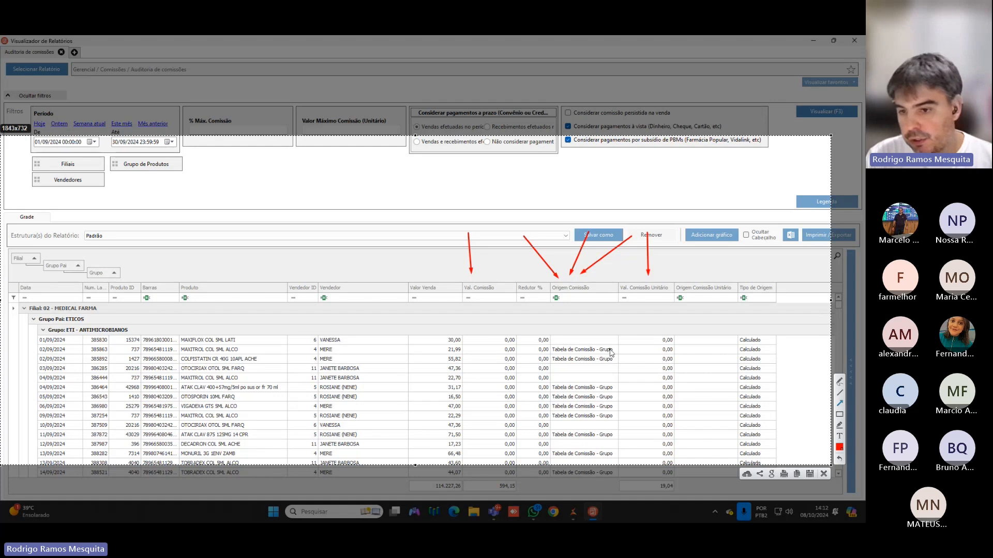
Circle the Redutor % and Tipo de Origem headers on the capture, and box the first Calculado value with arrows leading from it
{"action": "left_click", "coordinate": [841, 382]}
{"action": "left_click_drag", "start_coordinate": [540, 282], "coordinate": [556, 299]}
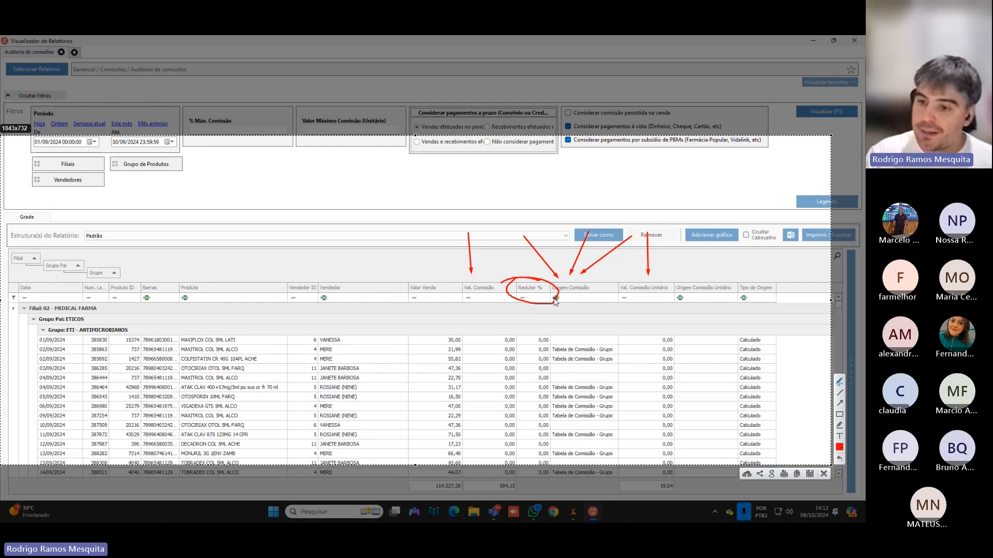
{"action": "mouse_move", "coordinate": [758, 276]}
{"action": "left_mouse_down"}
{"action": "mouse_move", "coordinate": [765, 306]}
{"action": "mouse_move", "coordinate": [730, 277]}
{"action": "left_mouse_up"}
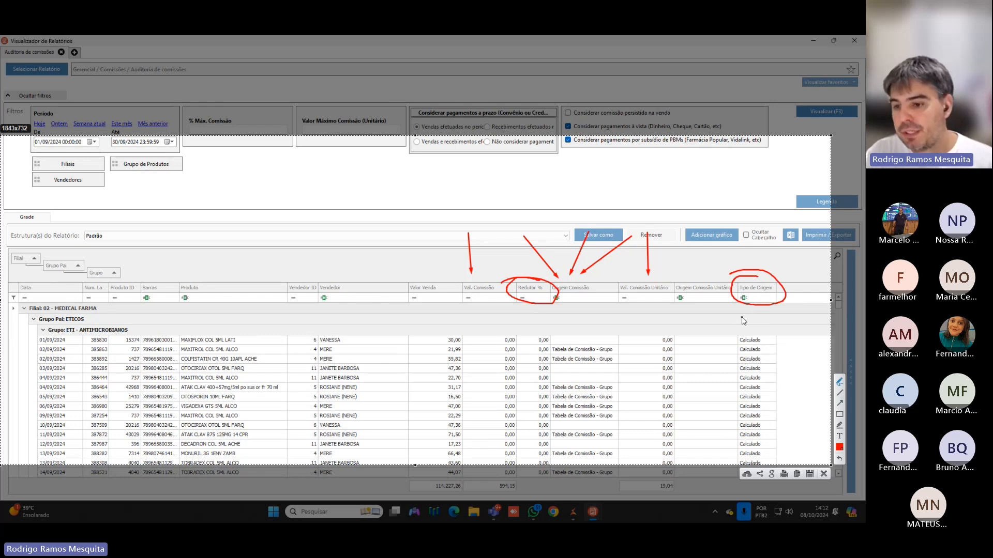
{"action": "mouse_move", "coordinate": [752, 306]}
{"action": "left_mouse_down"}
{"action": "mouse_move", "coordinate": [758, 326]}
{"action": "mouse_move", "coordinate": [618, 352]}
{"action": "mouse_move", "coordinate": [600, 344]}
{"action": "left_mouse_up"}
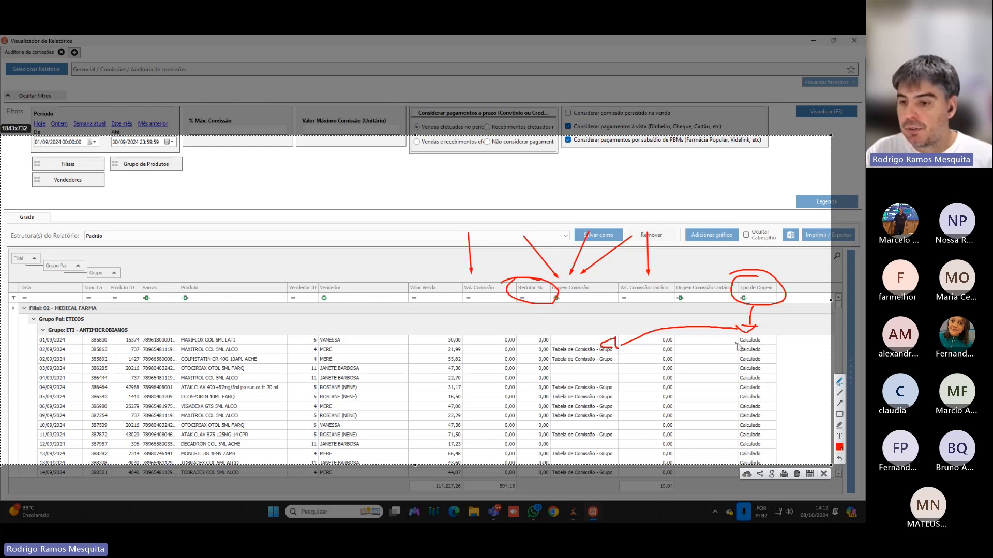
{"action": "left_click_drag", "start_coordinate": [738, 345], "coordinate": [790, 341]}
{"action": "left_click_drag", "start_coordinate": [785, 337], "coordinate": [785, 344]}
Add the text GRAVADO beside the boxed Calculado value, reposition it, and discard the capture
{"action": "left_click", "coordinate": [839, 436]}
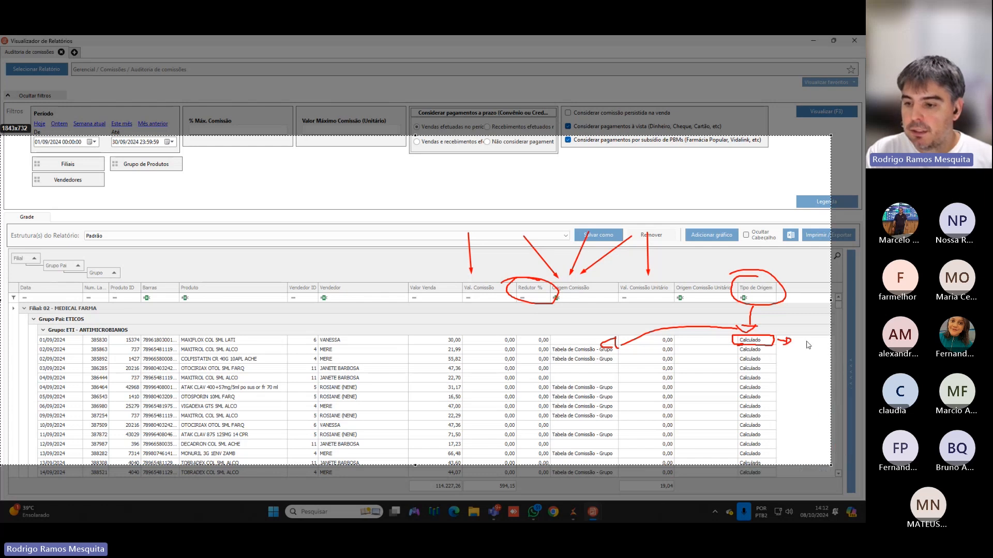
{"action": "left_click", "coordinate": [808, 343]}
{"action": "type", "text": "GRAVADO"}
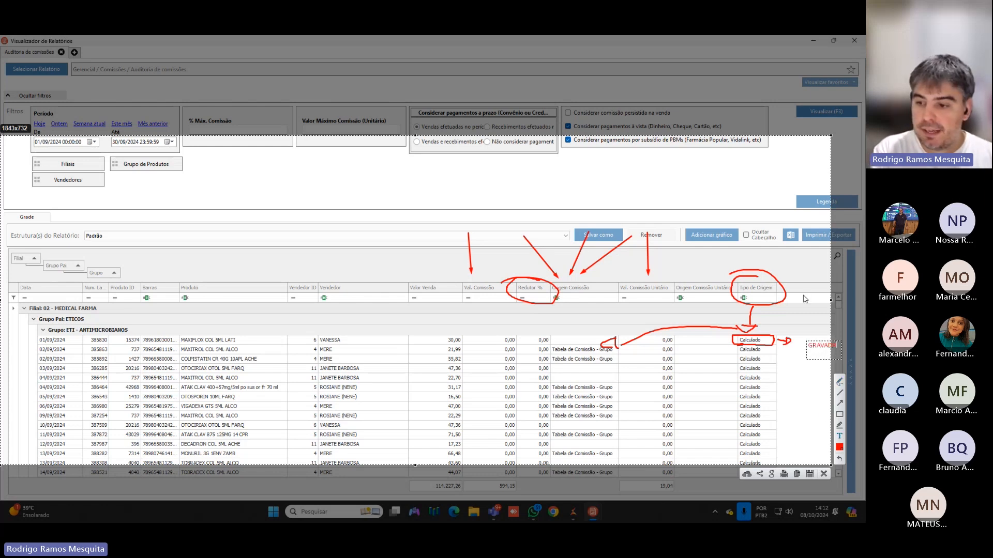
{"action": "key", "text": "BackSpace"}
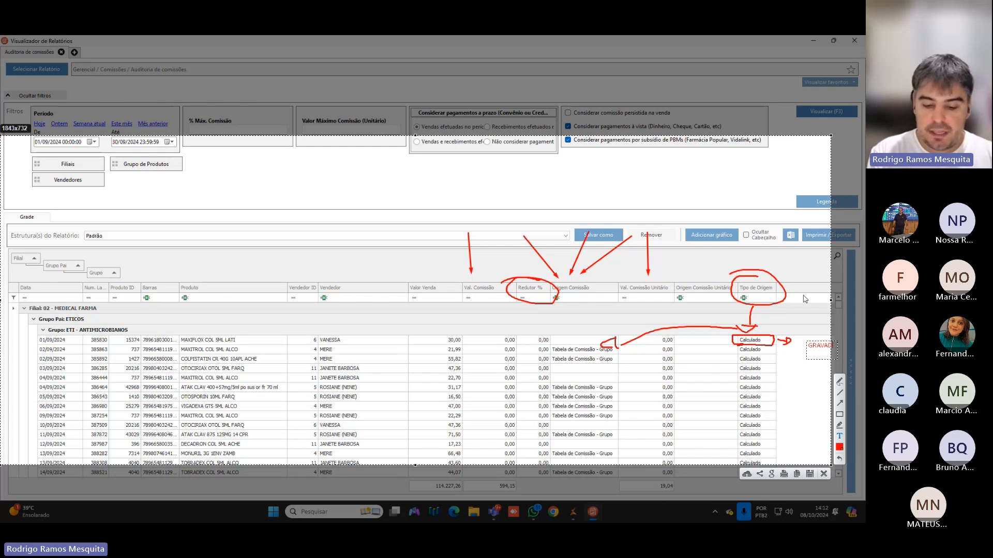
{"action": "left_click_drag", "start_coordinate": [819, 358], "coordinate": [805, 354]}
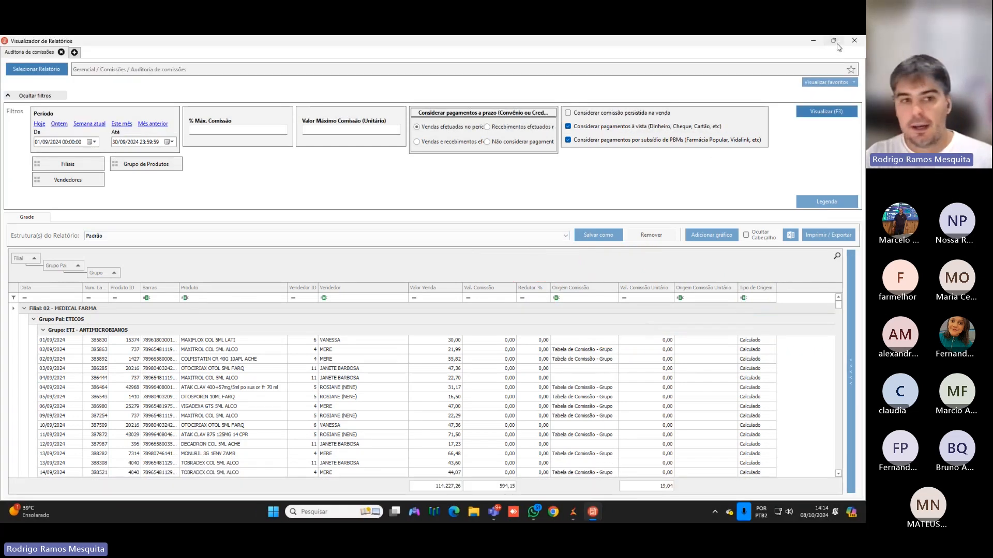
Close the report viewer and review the remaining favorites, including Comissões Demonstrativo, Faturamento por Período, Vendas por Usuário and the Lucratividade reports
{"action": "mouse_move", "coordinate": [838, 45]}
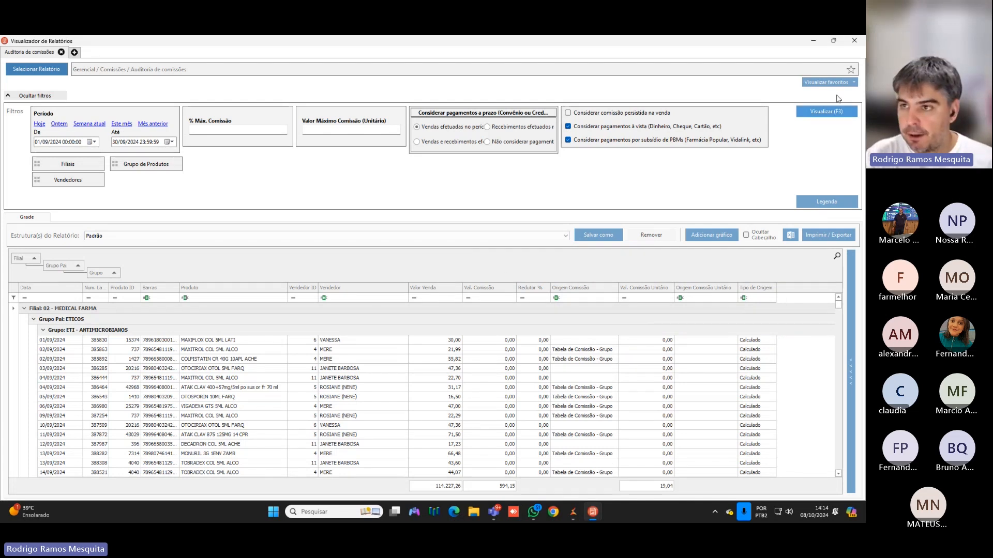
{"action": "left_click", "coordinate": [854, 40]}
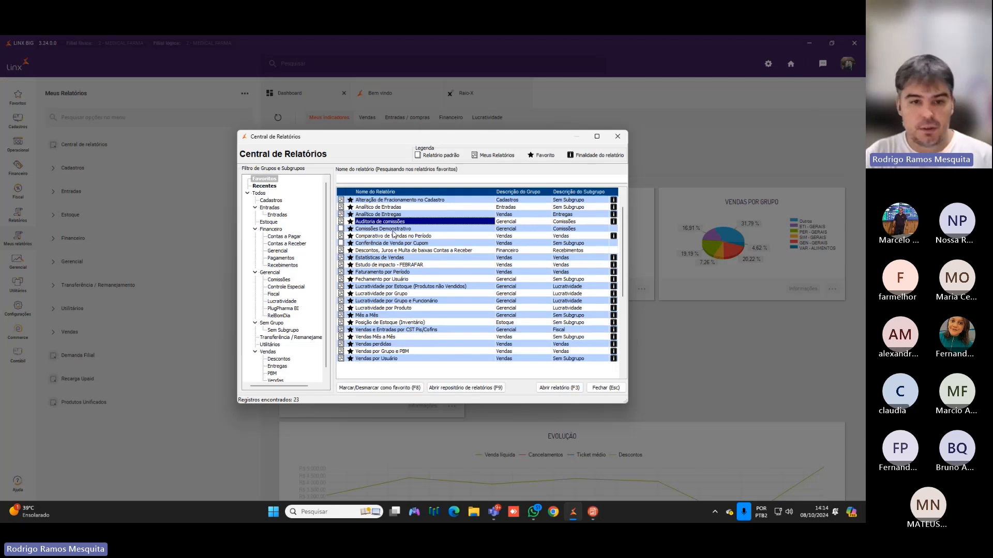
{"action": "left_click", "coordinate": [428, 229]}
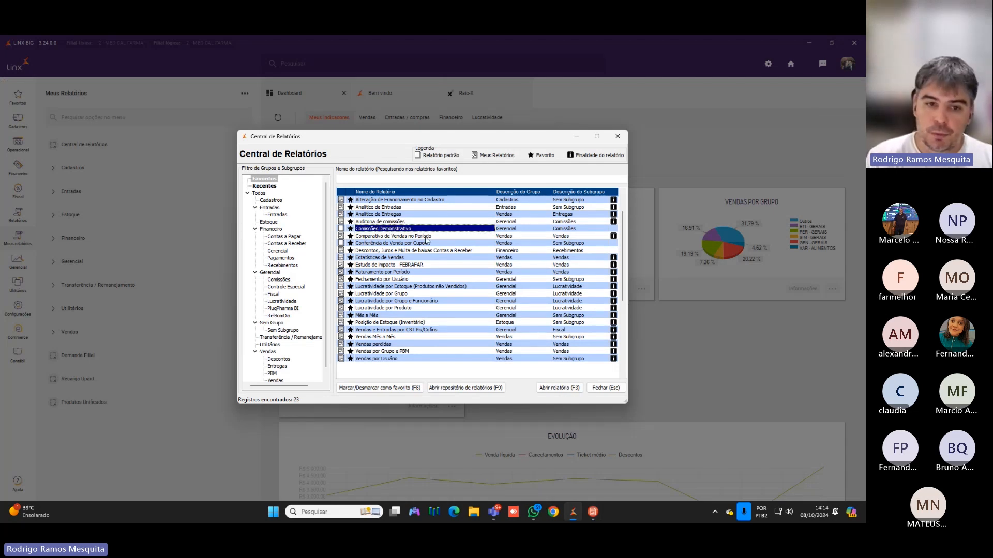
{"action": "left_click", "coordinate": [409, 244]}
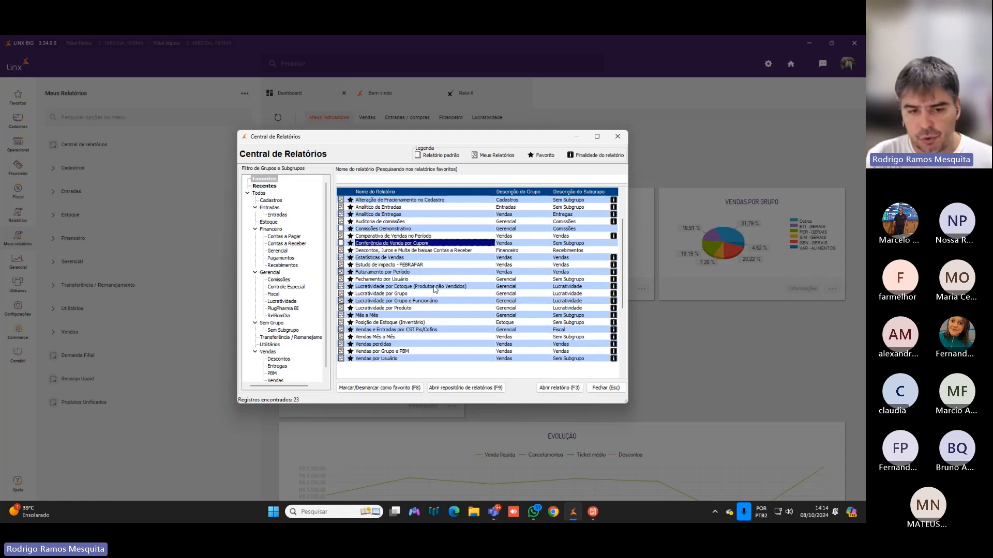
{"action": "left_click", "coordinate": [396, 272]}
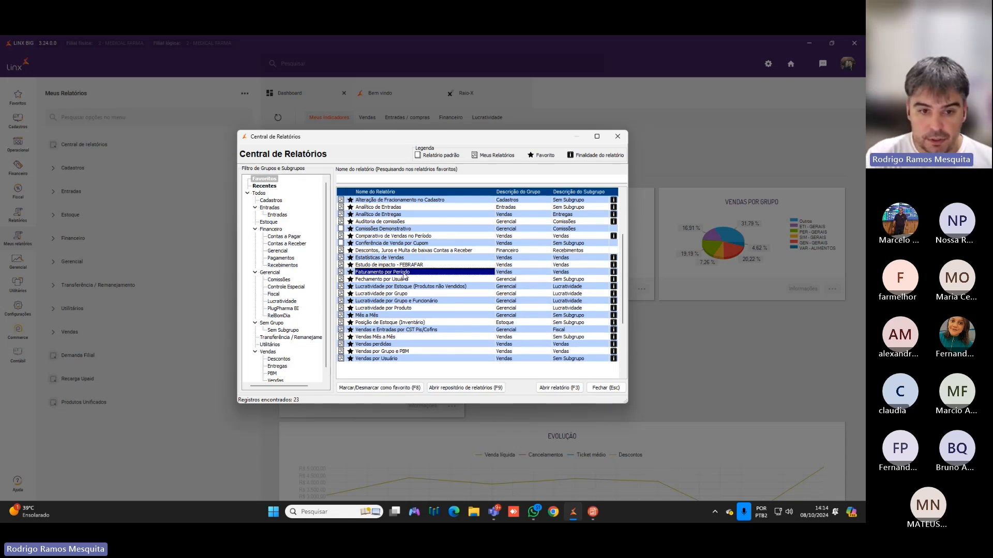
{"action": "left_click", "coordinate": [386, 359]}
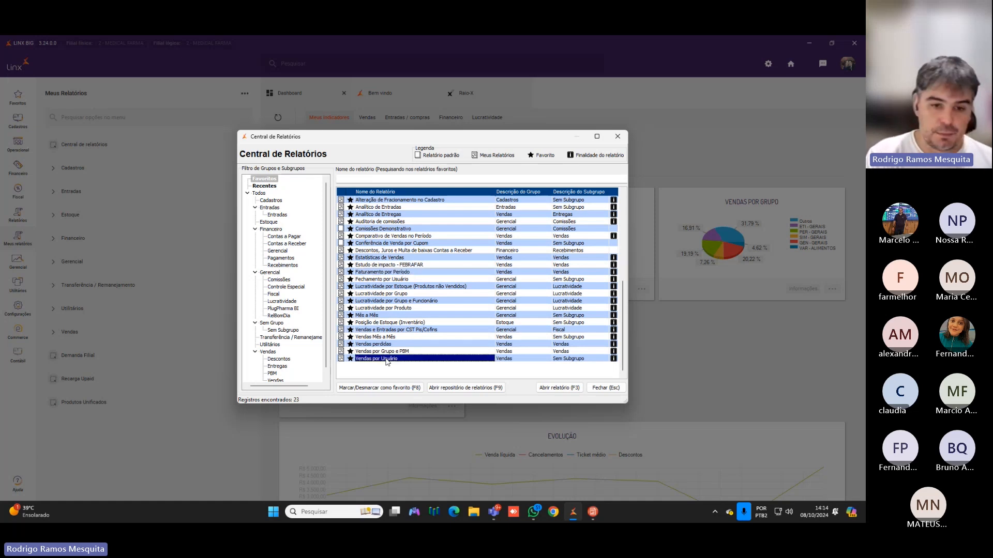
{"action": "left_click_drag", "start_coordinate": [380, 282], "coordinate": [397, 305]}
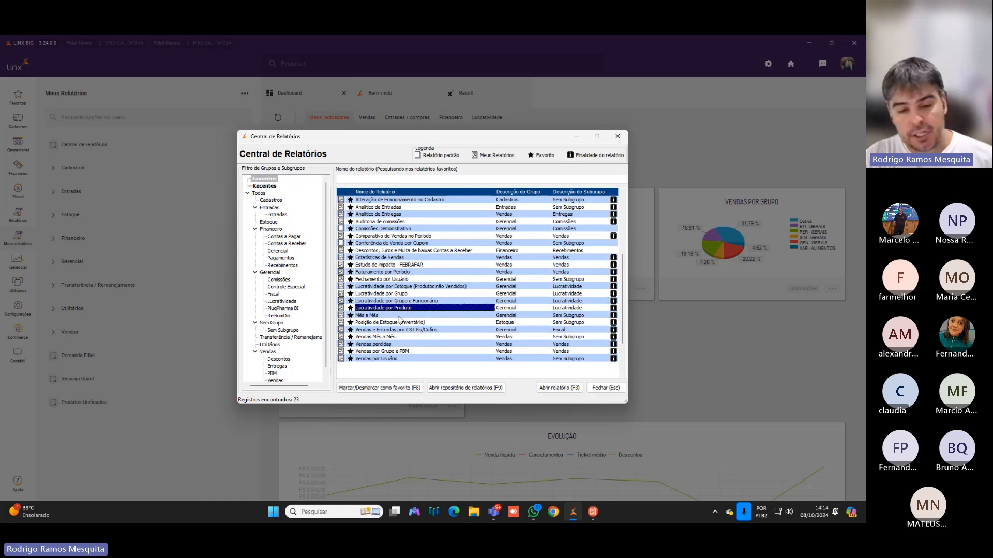
{"action": "left_click_drag", "start_coordinate": [387, 286], "coordinate": [404, 308]}
Capture the area around the Central de Relatórios window and draw a red arrow beside Lucratividade por Produto
{"action": "key", "text": "Print"}
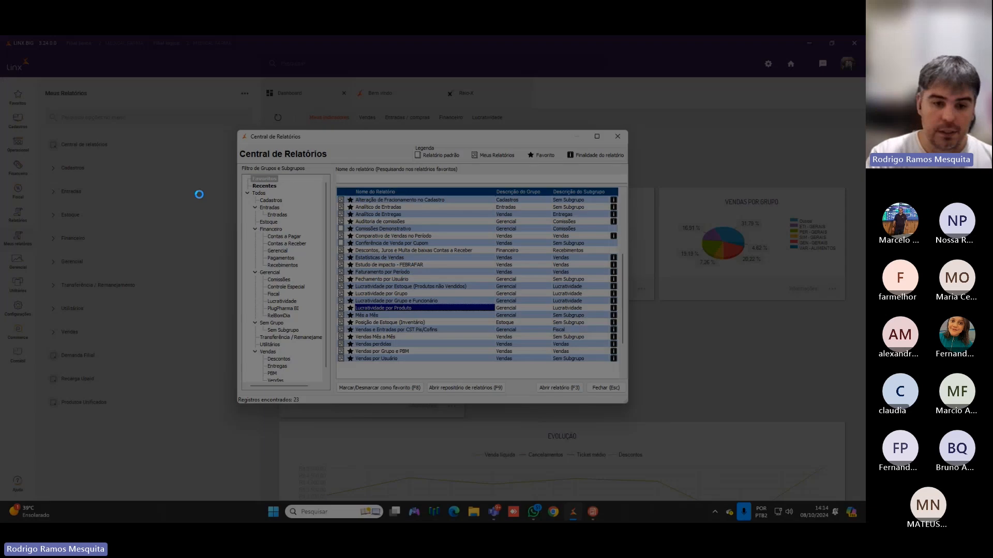
{"action": "left_click_drag", "start_coordinate": [172, 83], "coordinate": [744, 452]}
{"action": "left_click", "coordinate": [754, 393]}
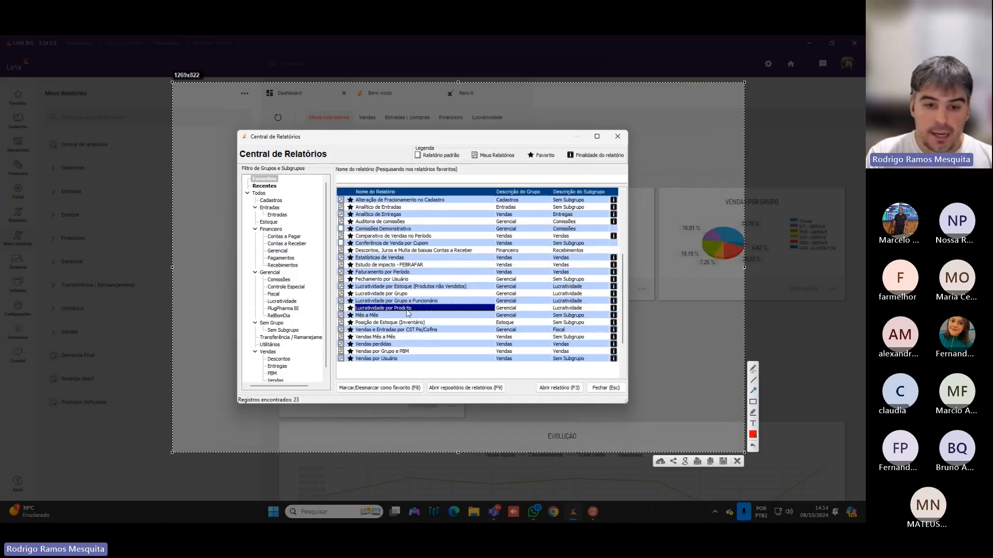
{"action": "left_click_drag", "start_coordinate": [413, 305], "coordinate": [433, 307]}
{"action": "key", "text": "ctrl+z"}
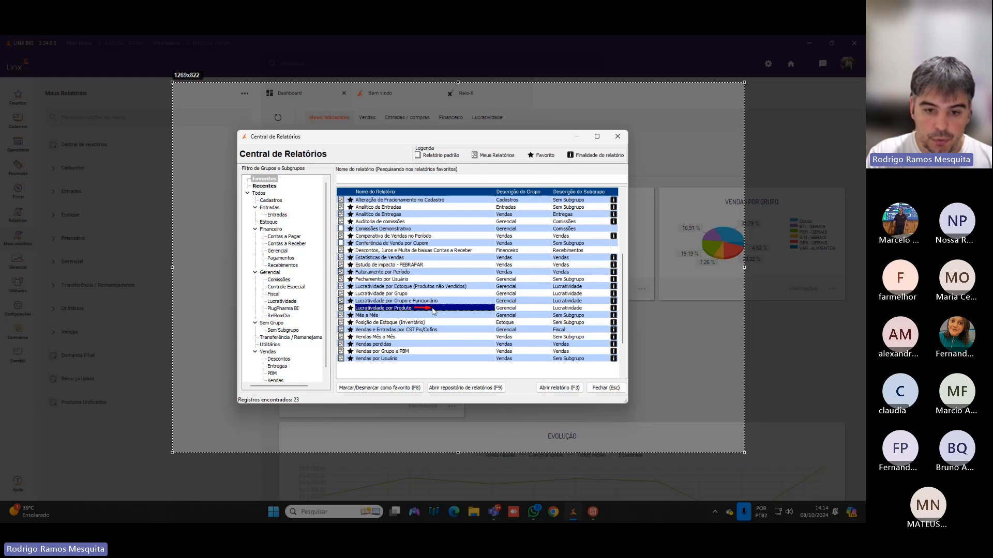
Add the text "VALIDAR CUSTO MEDIO ERRADO" just below the arrow, and circle the Lucratividade por Produto report in red
{"action": "left_click", "coordinate": [434, 309]}
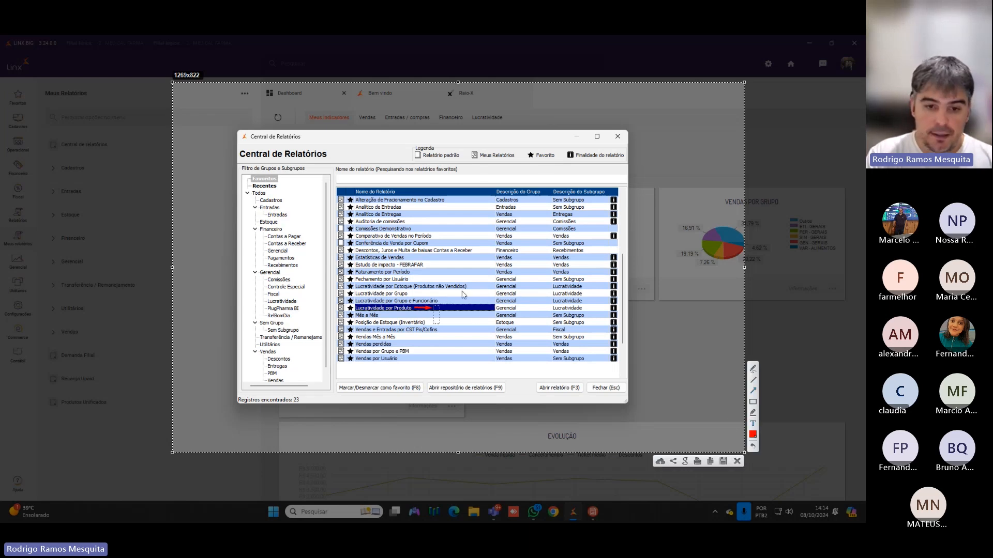
{"action": "type", "text": "VALIDAR CUSTO MEDIO ERRADO"}
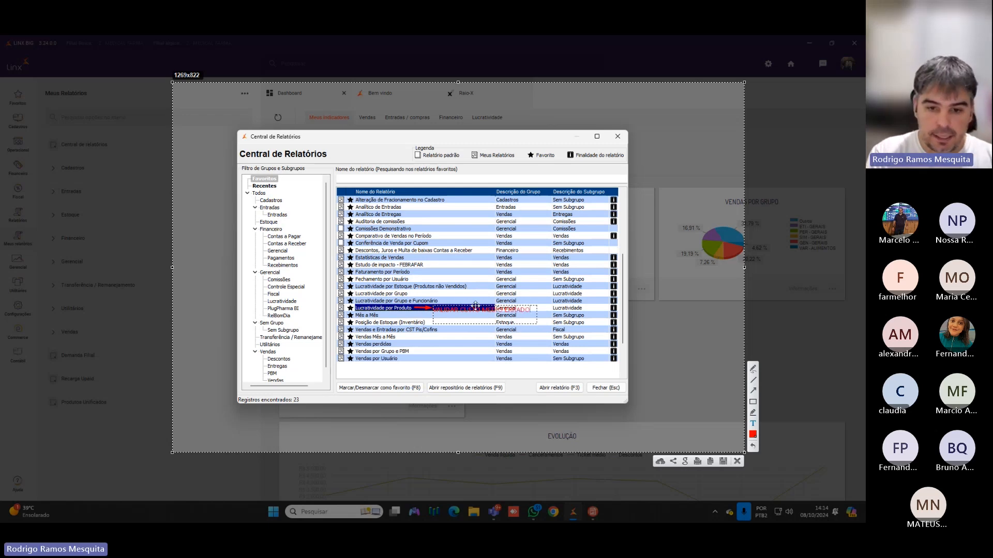
{"action": "left_click_drag", "start_coordinate": [476, 306], "coordinate": [442, 310]}
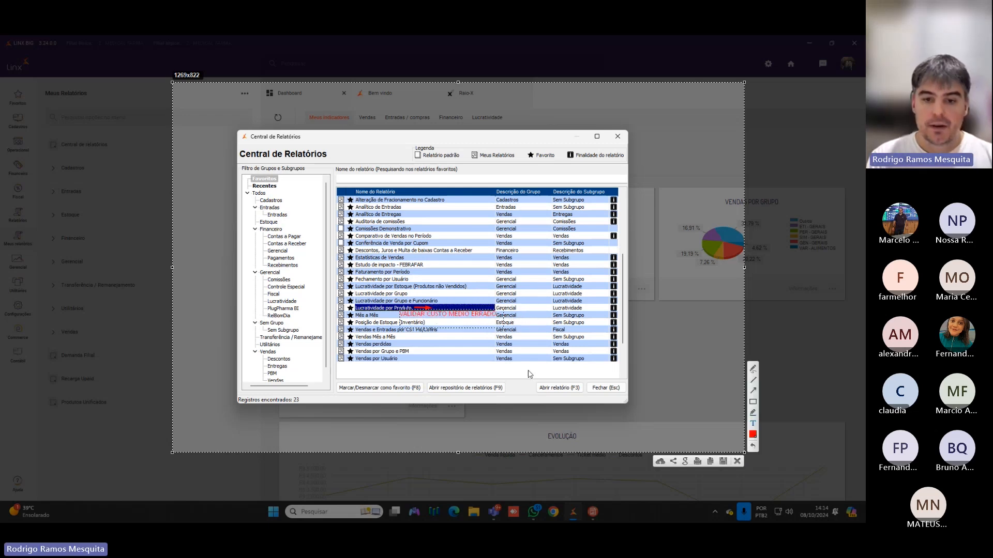
{"action": "left_click", "coordinate": [753, 368]}
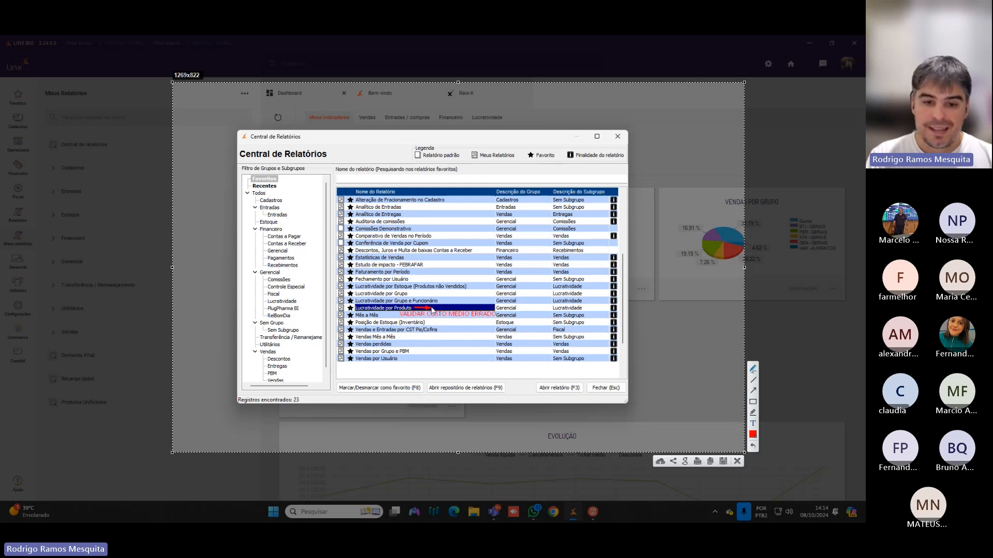
{"action": "mouse_move", "coordinate": [375, 306]}
{"action": "left_mouse_down"}
{"action": "mouse_move", "coordinate": [342, 308]}
{"action": "mouse_move", "coordinate": [388, 315]}
{"action": "mouse_move", "coordinate": [395, 305]}
{"action": "left_mouse_up"}
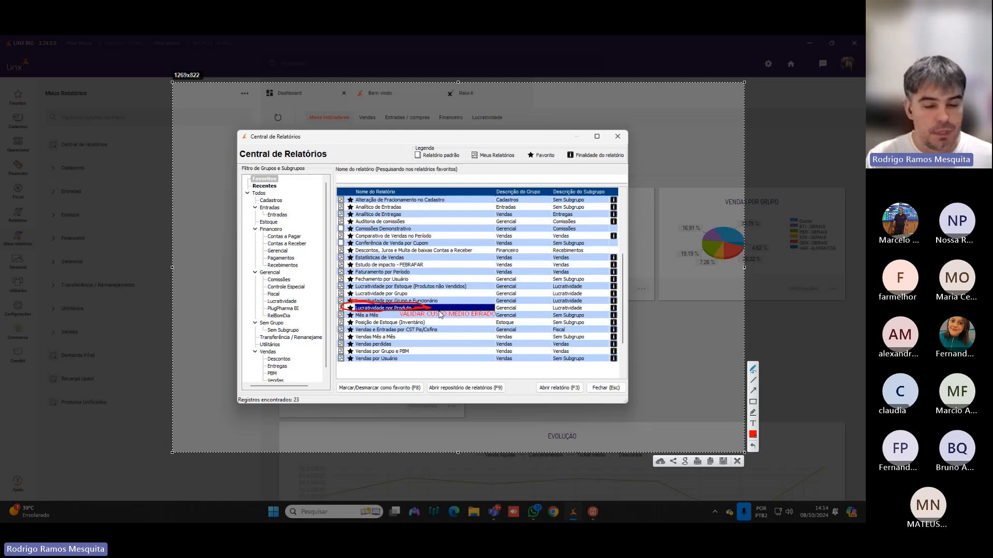
Undo the circle around Lucratividade por Produto, then circle Lucratividade por Estoque (Produtos não Vendidos) in red with a small arrow just below it
{"action": "key", "text": "ctrl+z"}
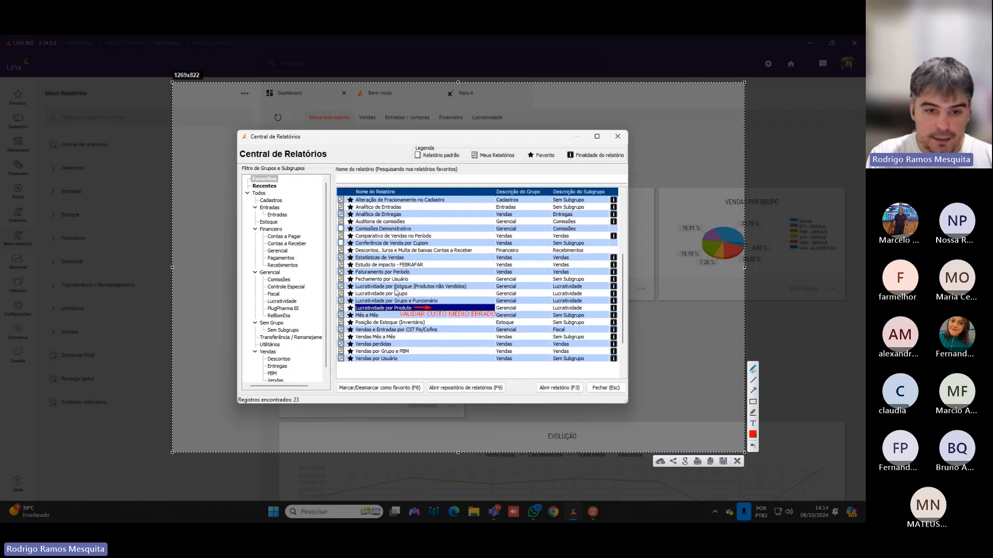
{"action": "mouse_move", "coordinate": [365, 285]}
{"action": "left_mouse_down"}
{"action": "mouse_move", "coordinate": [340, 288]}
{"action": "mouse_move", "coordinate": [439, 293]}
{"action": "mouse_move", "coordinate": [466, 281]}
{"action": "mouse_move", "coordinate": [345, 282]}
{"action": "left_mouse_up"}
{"action": "left_click_drag", "start_coordinate": [412, 294], "coordinate": [417, 297]}
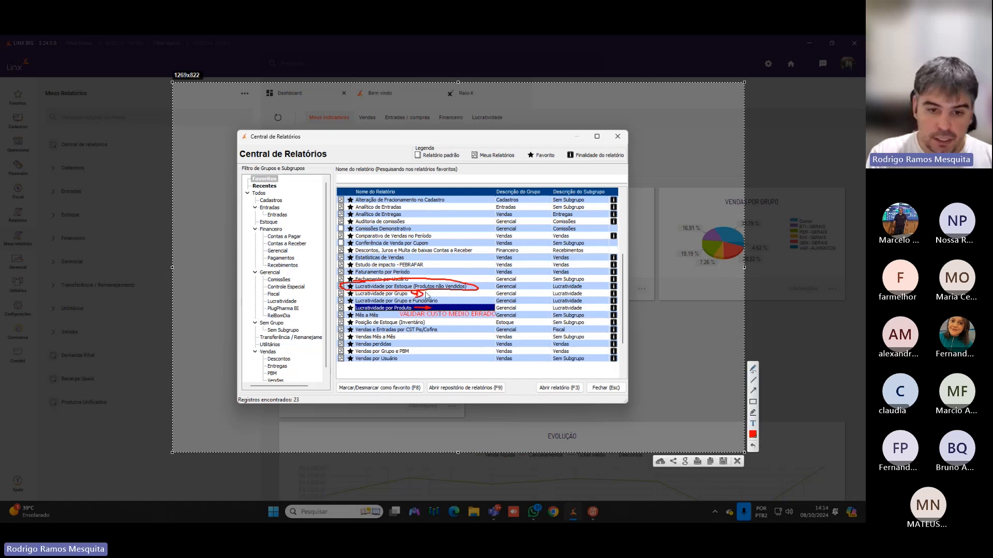
Add the text "PRODUTO NAO VENDIDOS" beside the new arrow, adjust its position slightly, and discard the capture
{"action": "type", "text": "PRODUTO"}
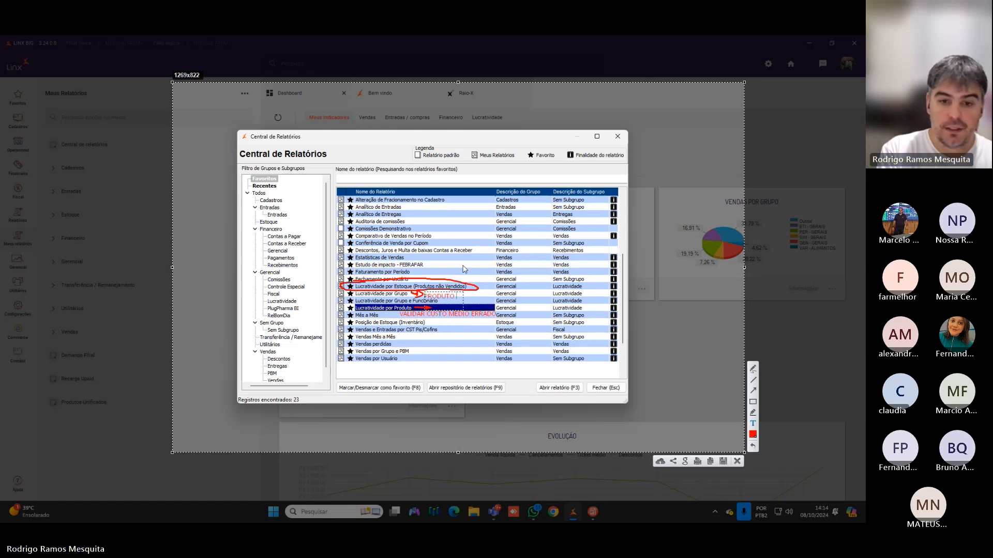
{"action": "type", "text": " NAO VENDIDOS"}
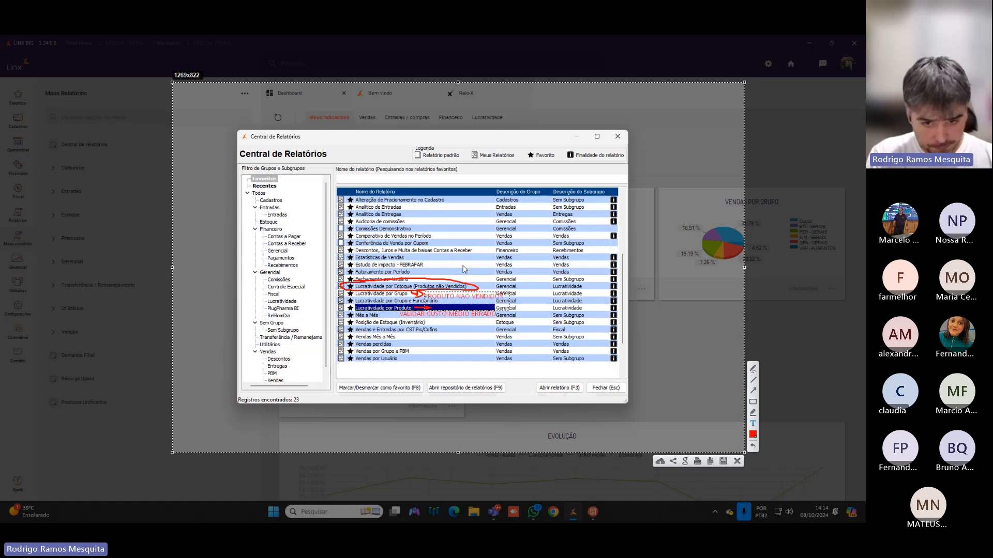
{"action": "left_click_drag", "start_coordinate": [466, 309], "coordinate": [465, 306]}
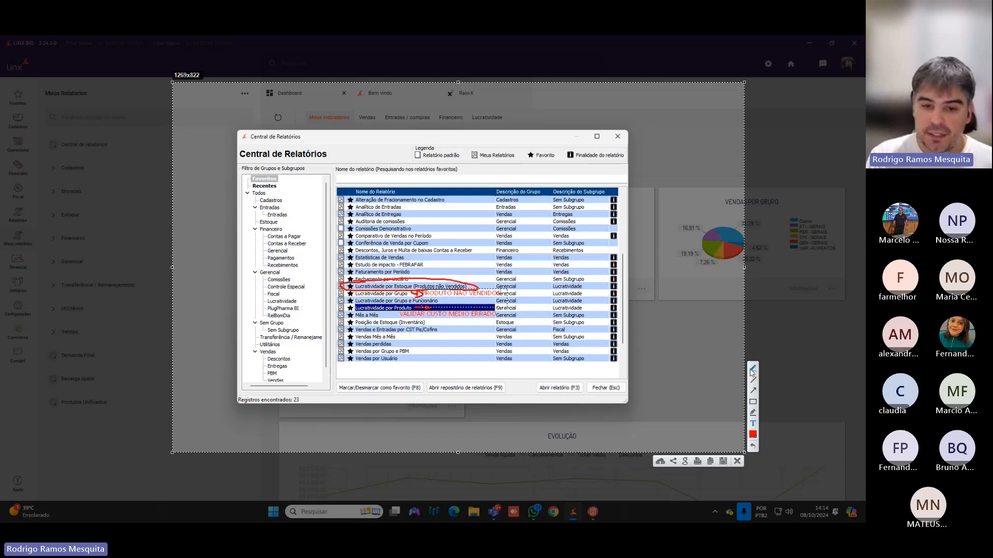
{"action": "key", "text": "Escape"}
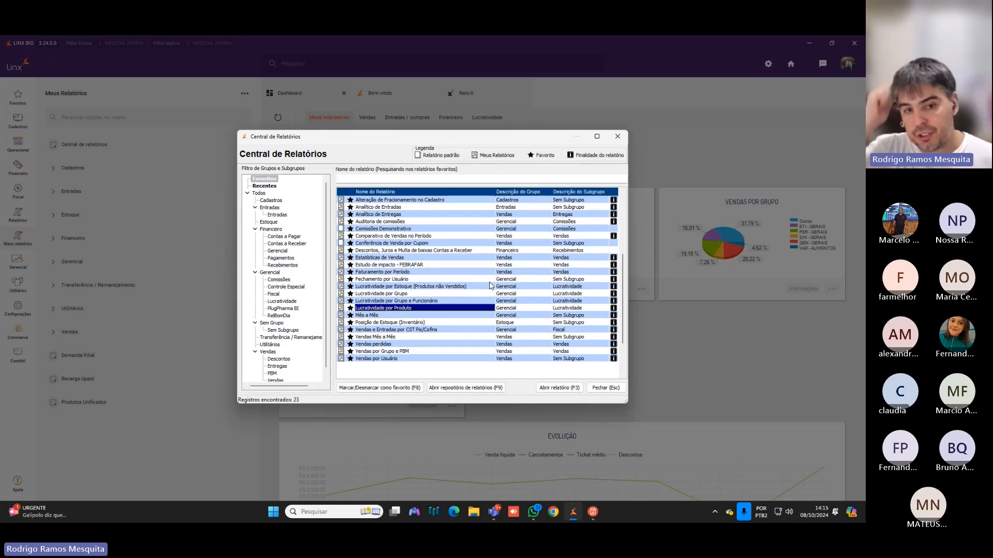
Remove the report Estudo de impacto - FEBRAFAR from the favorites
{"action": "left_click", "coordinate": [387, 265]}
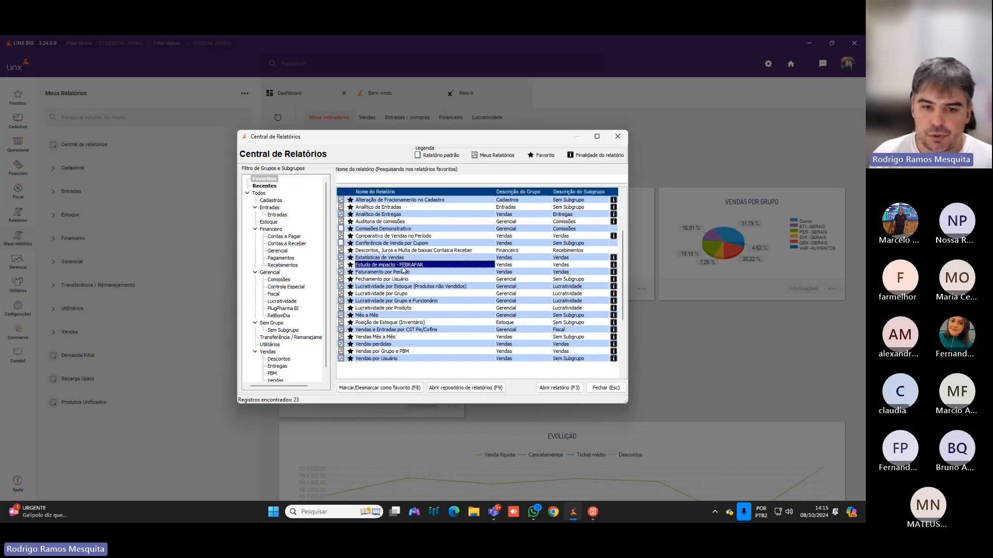
{"action": "left_click", "coordinate": [402, 389]}
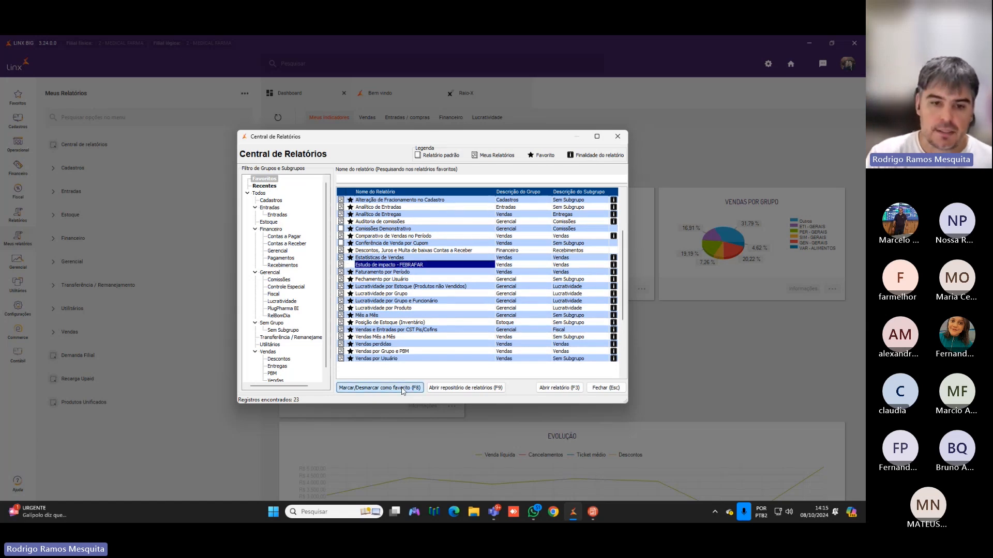